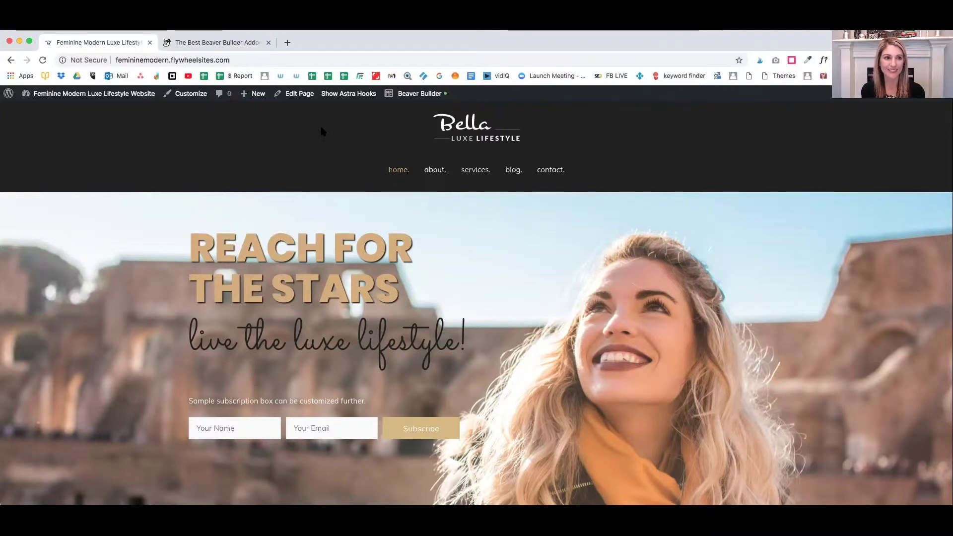
Go to the WordPress dashboard and look through the installed plugins list
{"action": "left_click", "coordinate": [96, 97]}
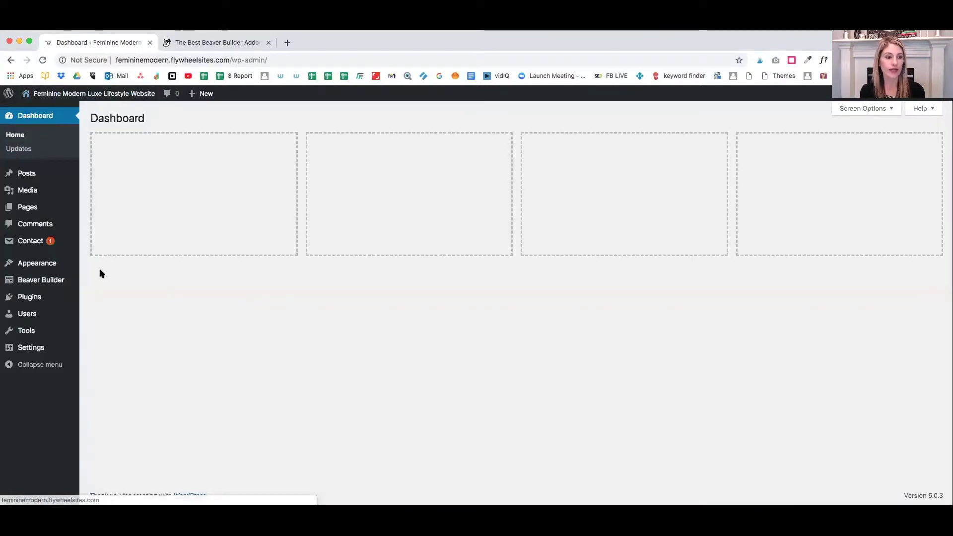
{"action": "left_click", "coordinate": [37, 298]}
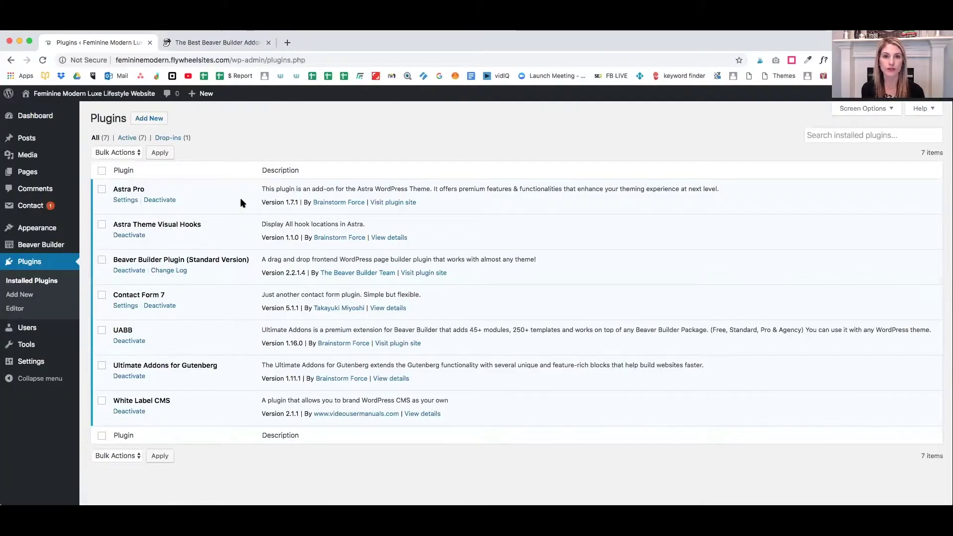
{"action": "scroll", "coordinate": [273, 192], "scroll_direction": "down", "scroll_amount": 1}
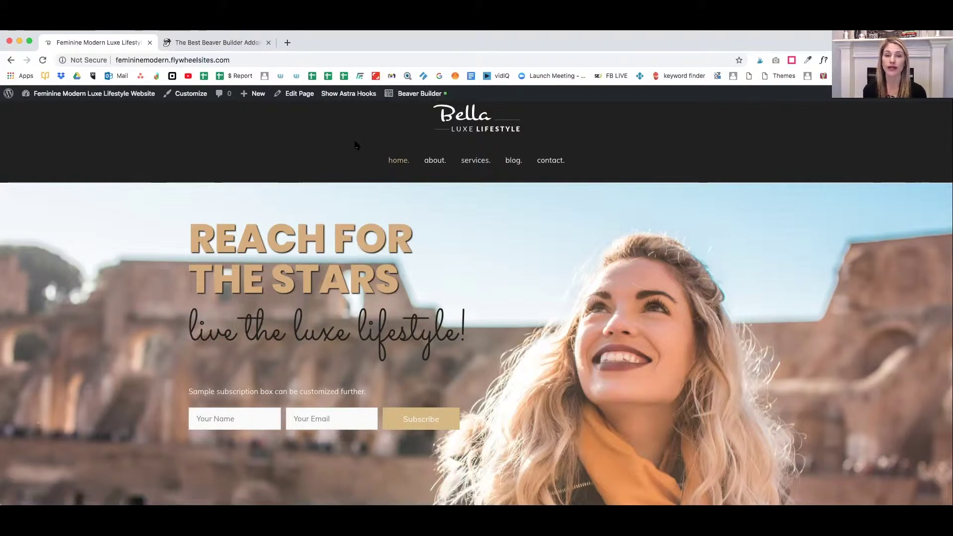
Open the Home page in Beaver Builder and filter the module library to UABB Modules
{"action": "left_click", "coordinate": [418, 94]}
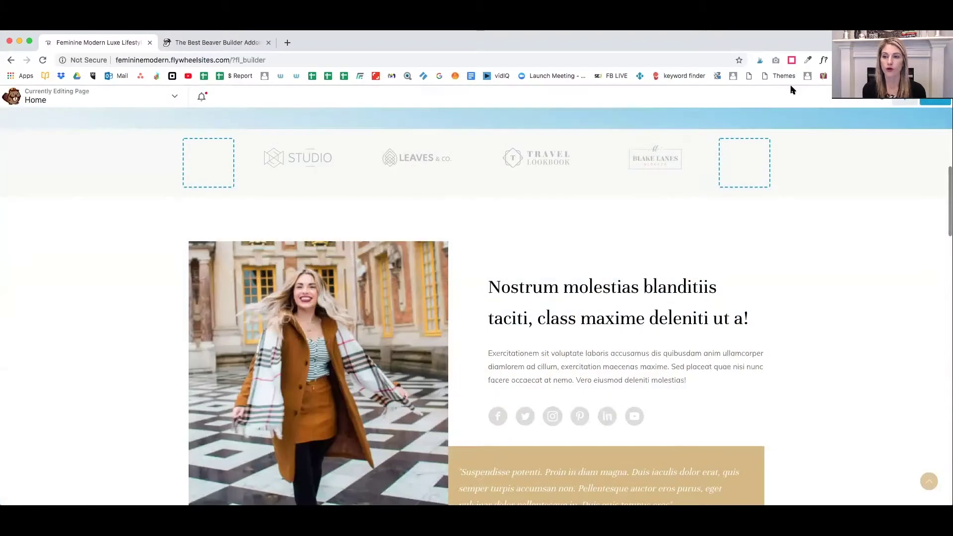
{"action": "left_click", "coordinate": [905, 101]}
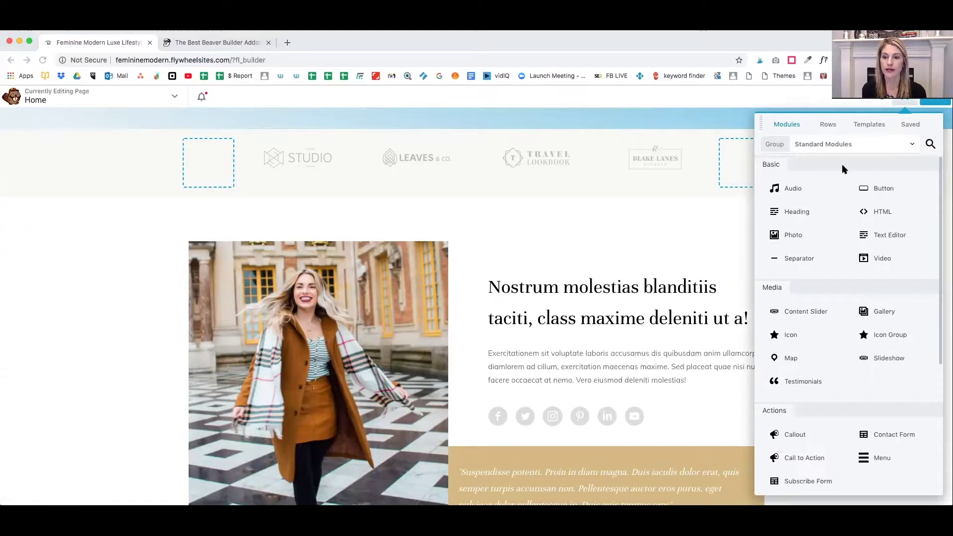
{"action": "scroll", "coordinate": [841, 190], "scroll_direction": "down", "scroll_amount": 5}
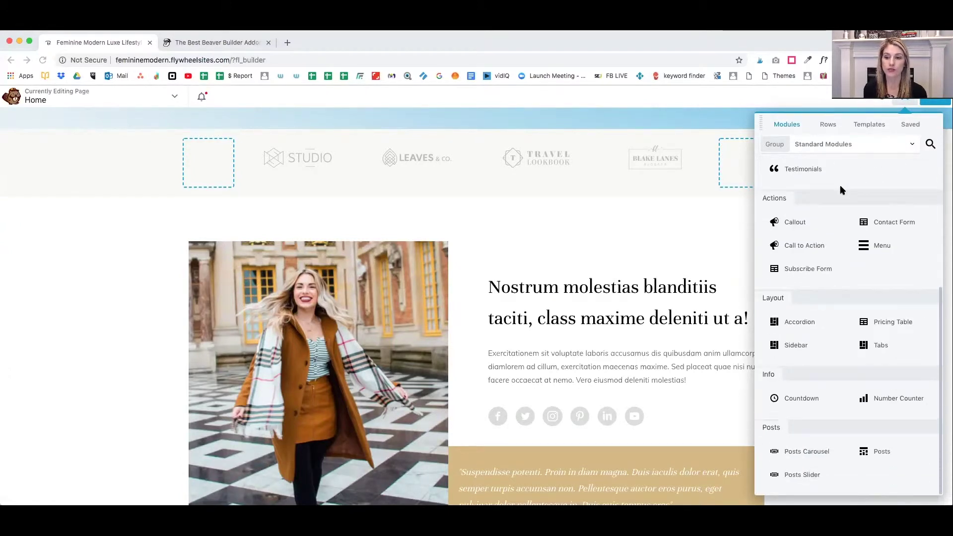
{"action": "scroll", "coordinate": [842, 190], "scroll_direction": "up", "scroll_amount": 5}
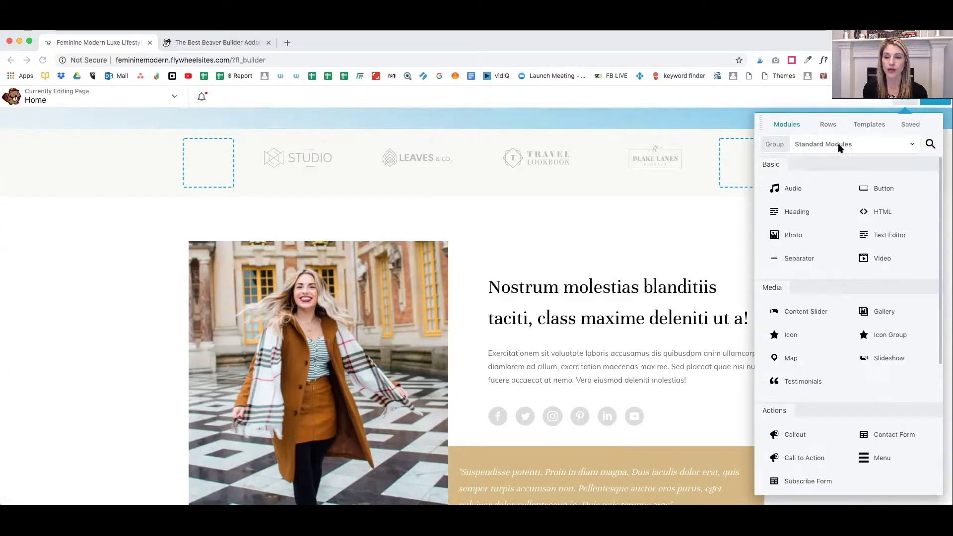
{"action": "left_click", "coordinate": [881, 150]}
{"action": "left_click", "coordinate": [799, 196]}
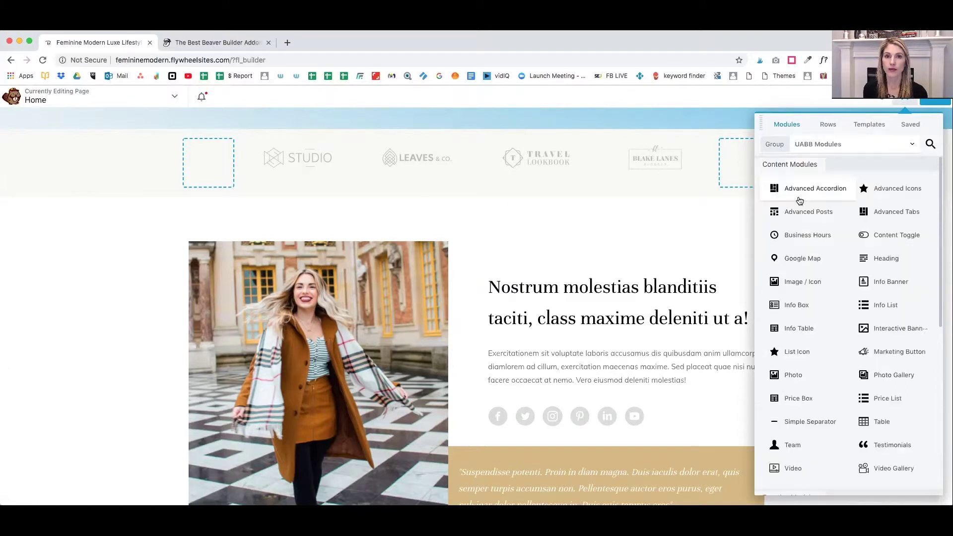
{"action": "scroll", "coordinate": [800, 198], "scroll_direction": "down", "scroll_amount": 4}
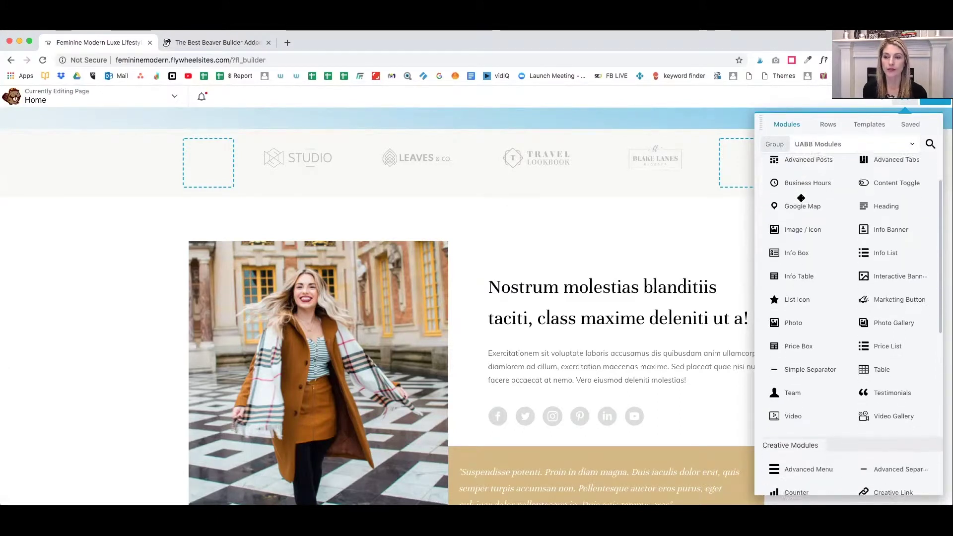
{"action": "scroll", "coordinate": [801, 198], "scroll_direction": "down", "scroll_amount": 1}
{"action": "scroll", "coordinate": [801, 198], "scroll_direction": "down", "scroll_amount": 10}
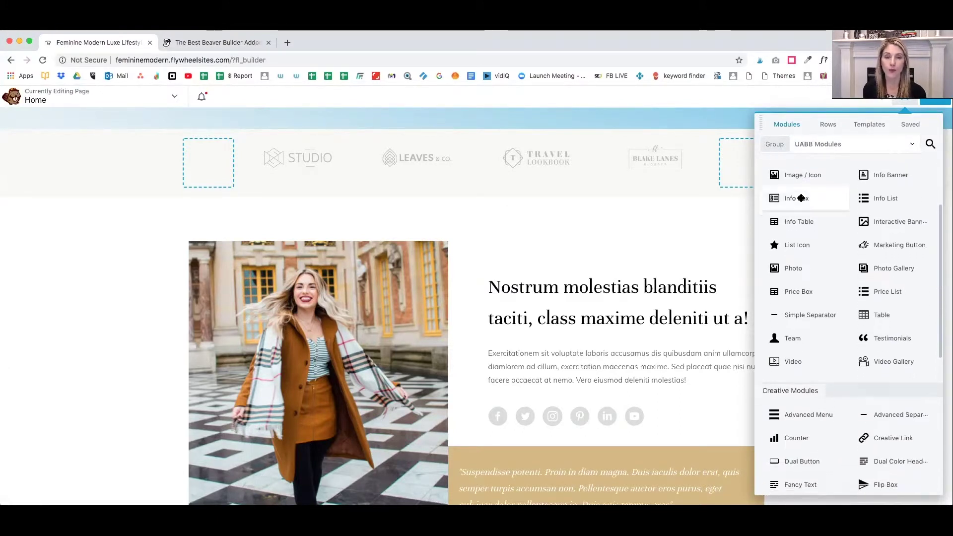
{"action": "scroll", "coordinate": [801, 198], "scroll_direction": "down", "scroll_amount": 3}
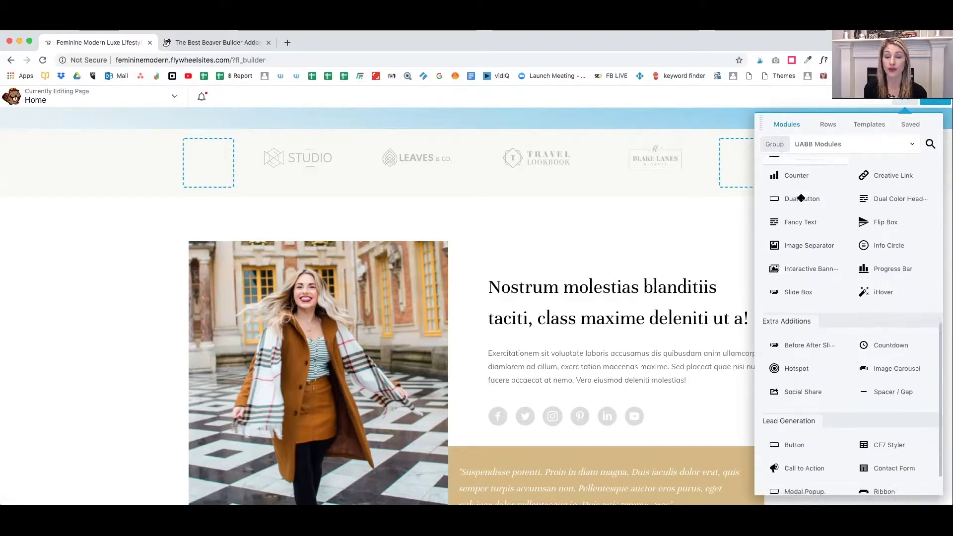
{"action": "scroll", "coordinate": [801, 198], "scroll_direction": "up", "scroll_amount": 10}
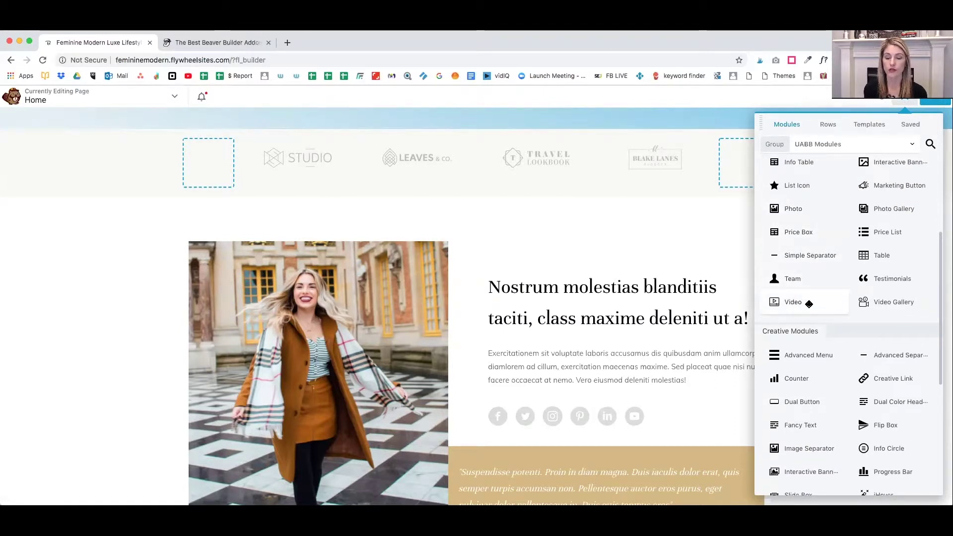
Drop a UABB Video module above the right-column heading and review its start and end time fields
{"action": "left_click_drag", "start_coordinate": [808, 302], "coordinate": [617, 326]}
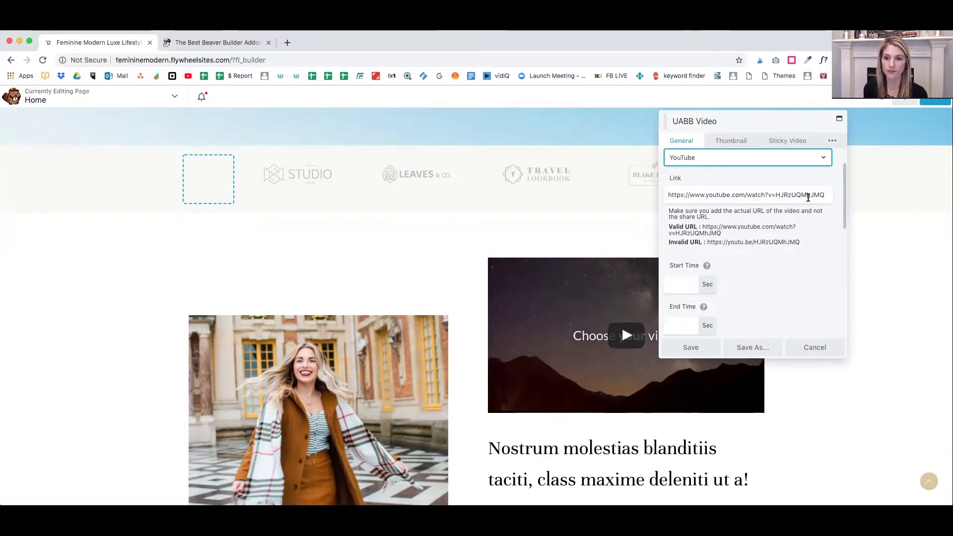
{"action": "scroll", "coordinate": [806, 198], "scroll_direction": "down", "scroll_amount": 5}
{"action": "scroll", "coordinate": [808, 198], "scroll_direction": "down", "scroll_amount": 1}
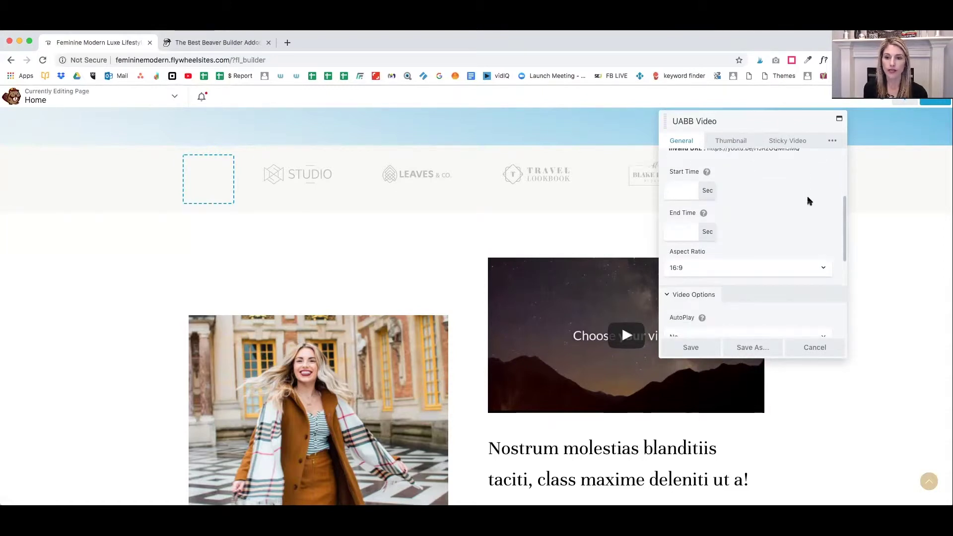
{"action": "left_click", "coordinate": [682, 192]}
{"action": "left_click", "coordinate": [680, 228]}
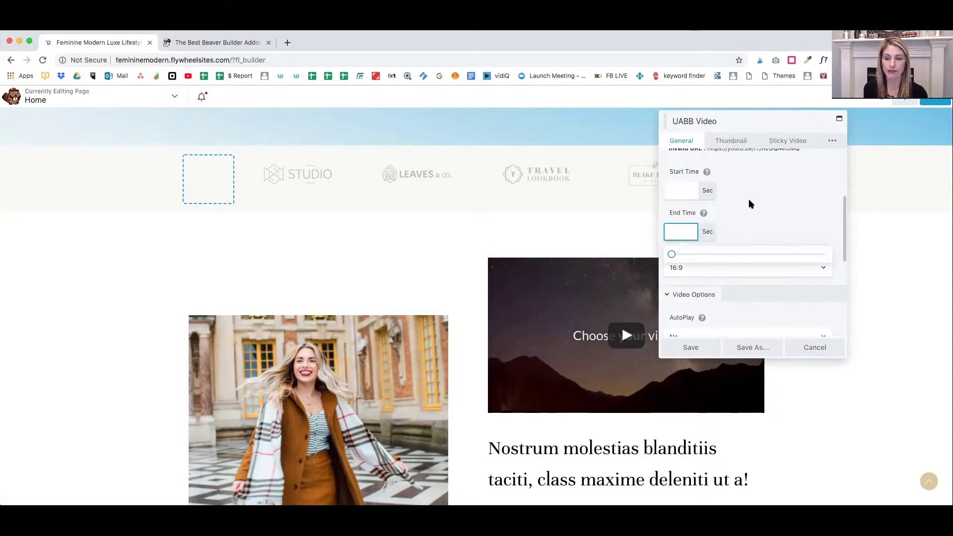
{"action": "scroll", "coordinate": [749, 203], "scroll_direction": "down", "scroll_amount": 5}
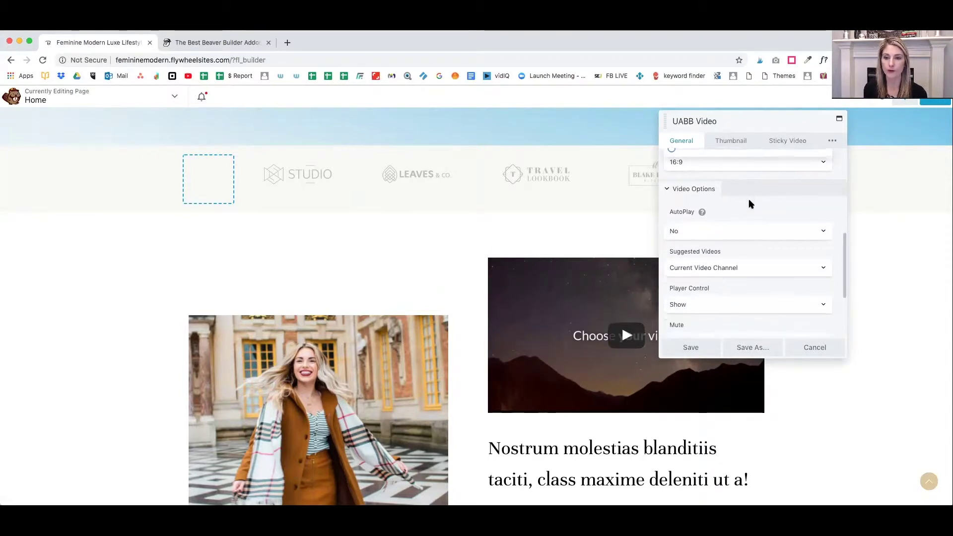
Turn AutoPlay on and limit Suggested Videos to the Current Video Channel
{"action": "left_click", "coordinate": [749, 203]}
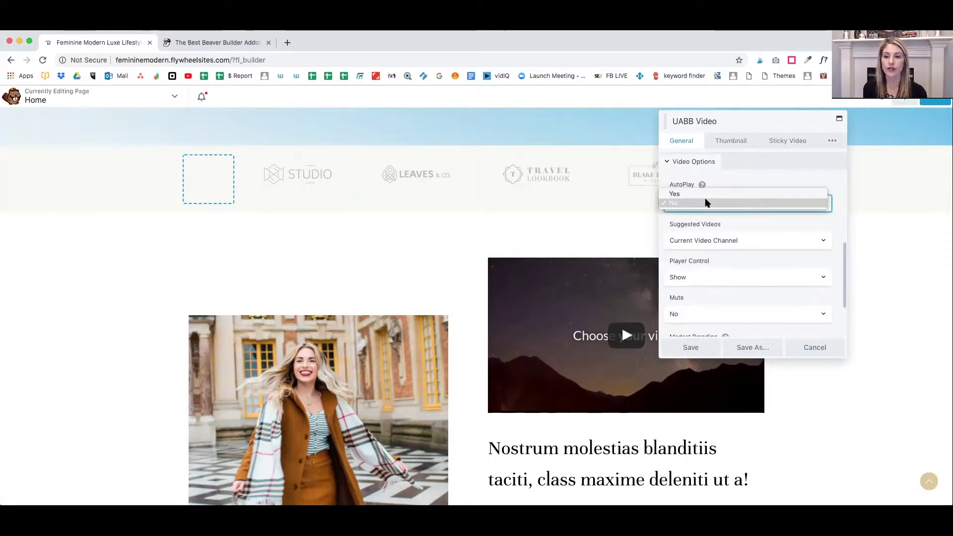
{"action": "left_click", "coordinate": [685, 193]}
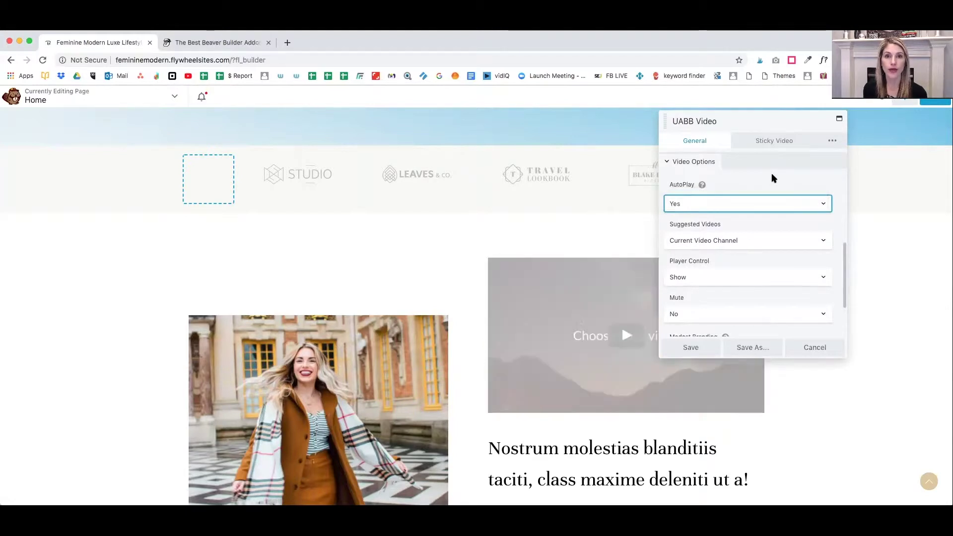
{"action": "scroll", "coordinate": [747, 198], "scroll_direction": "down", "scroll_amount": 3}
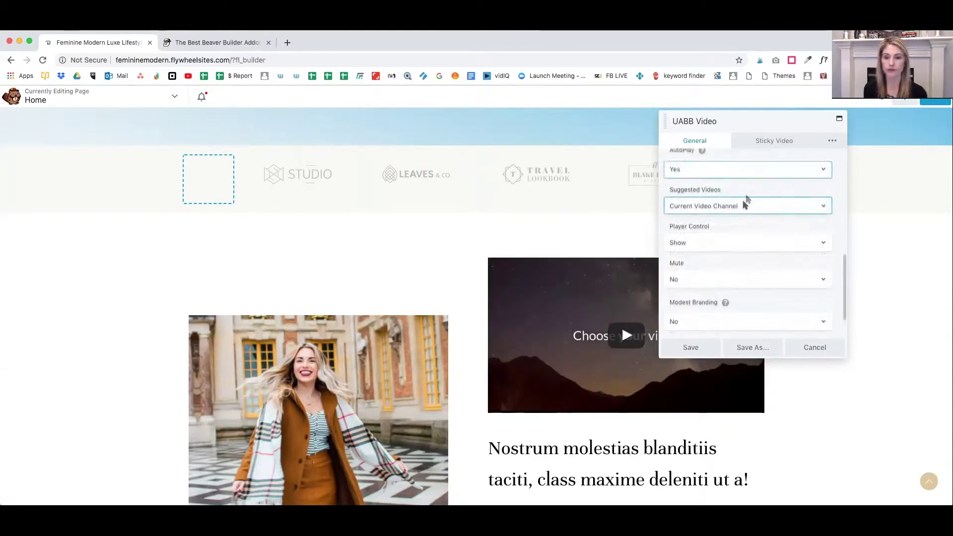
{"action": "left_click", "coordinate": [744, 201]}
{"action": "left_click", "coordinate": [738, 189]}
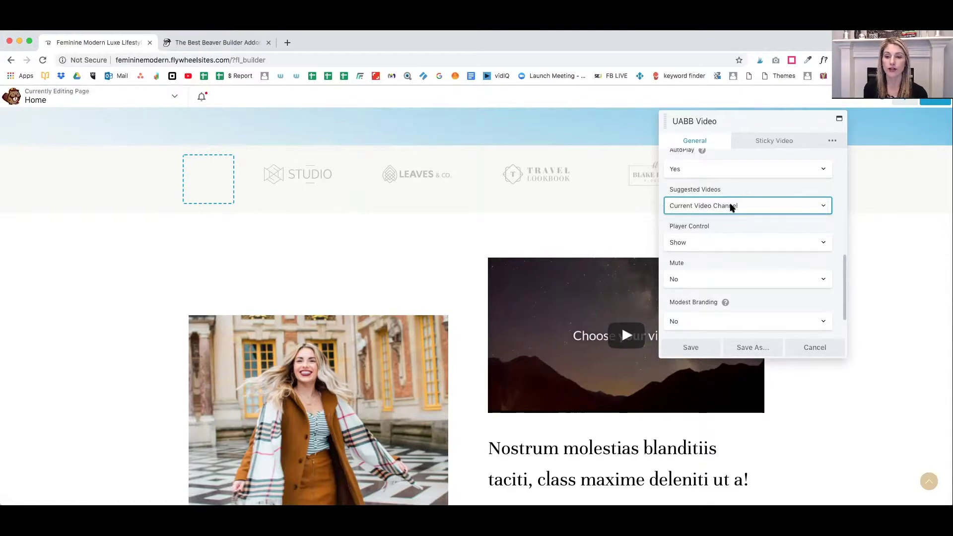
{"action": "left_click", "coordinate": [731, 207]}
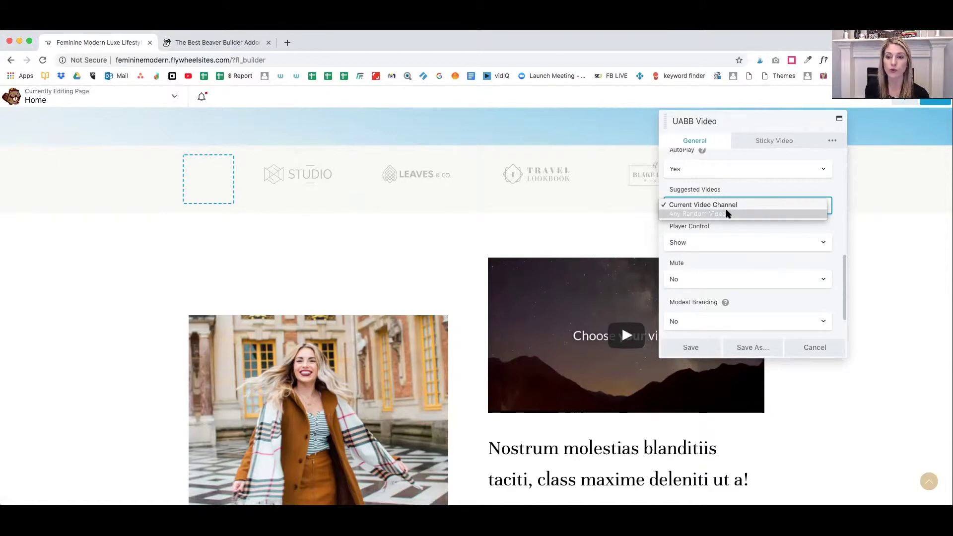
{"action": "left_click", "coordinate": [737, 204]}
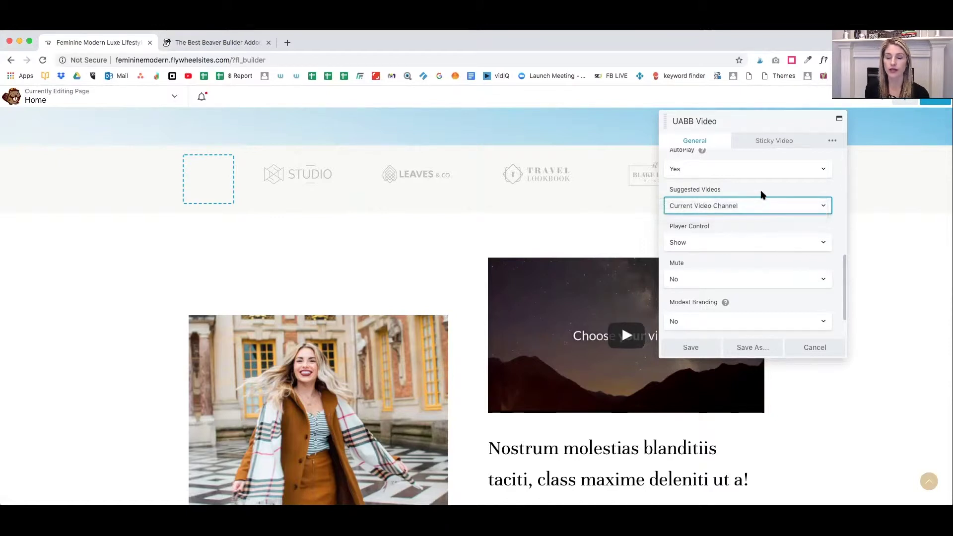
{"action": "scroll", "coordinate": [765, 187], "scroll_direction": "down", "scroll_amount": 2}
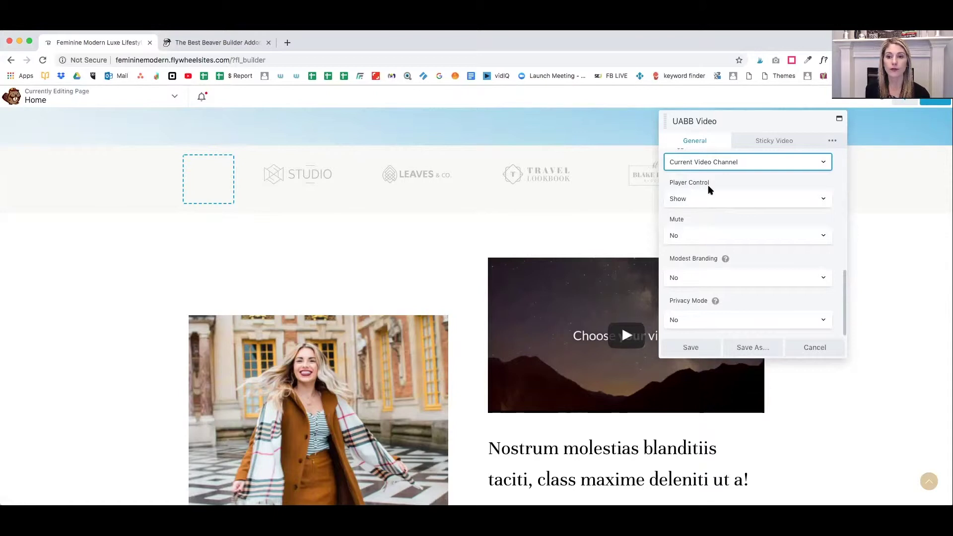
Keep Player Control on Show and set Mute to Yes
{"action": "left_click", "coordinate": [710, 198]}
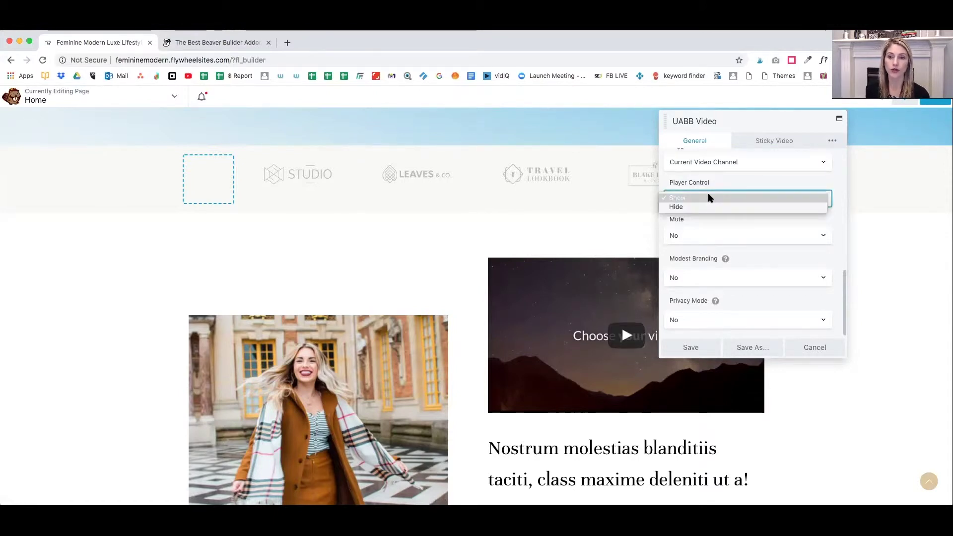
{"action": "left_click", "coordinate": [715, 198]}
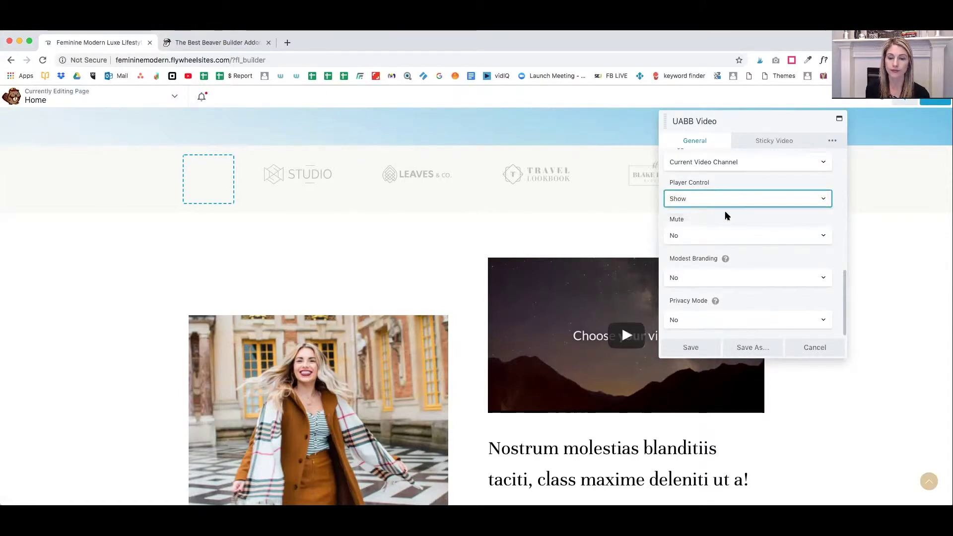
{"action": "left_click", "coordinate": [719, 237]}
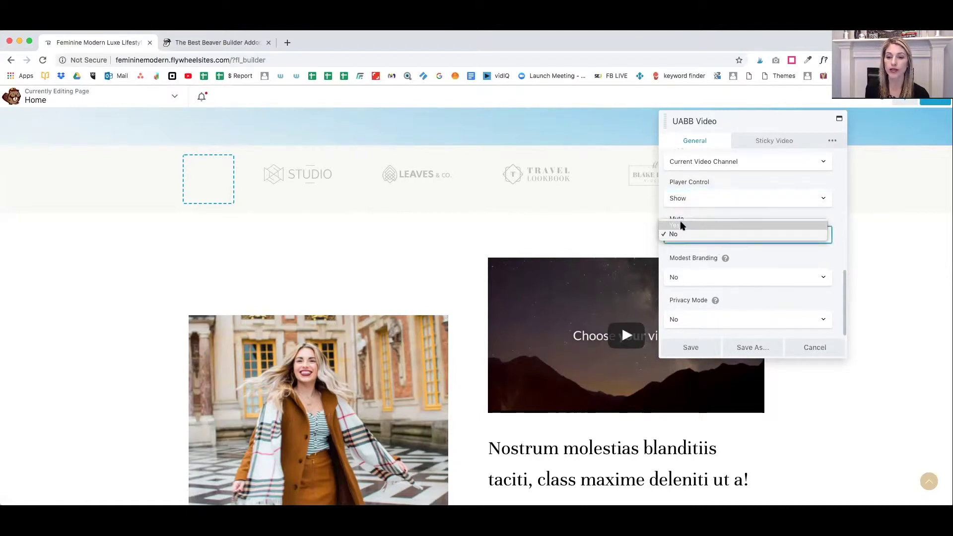
{"action": "left_click", "coordinate": [722, 225]}
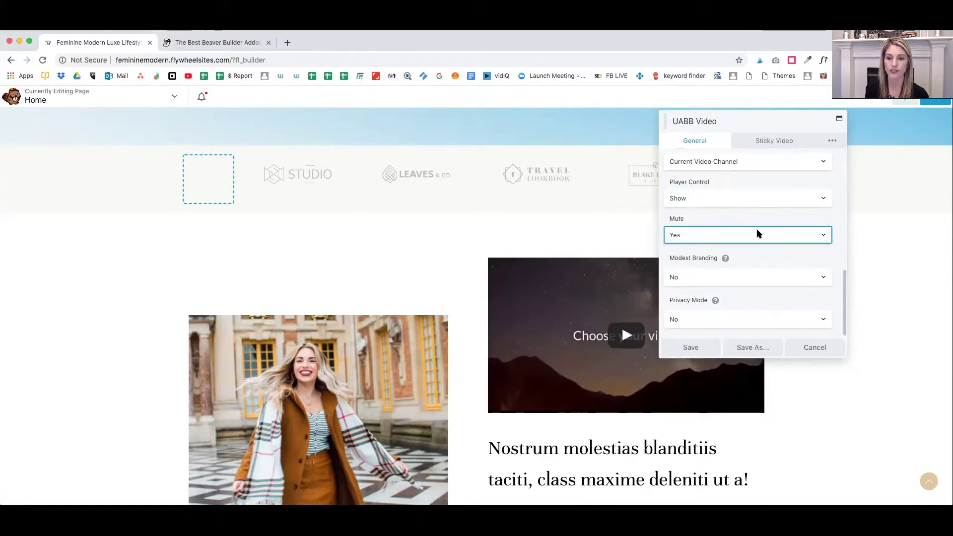
{"action": "mouse_move", "coordinate": [725, 258]}
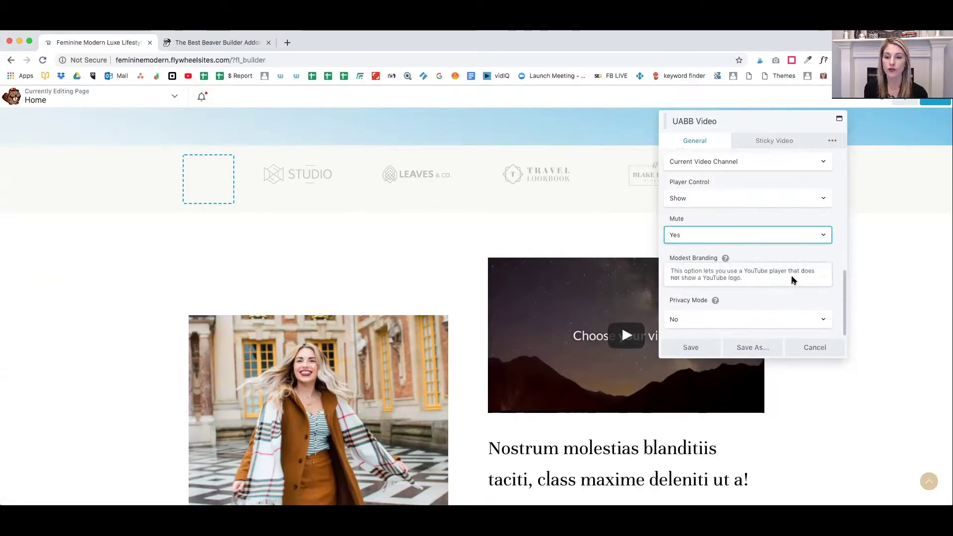
{"action": "scroll", "coordinate": [705, 267], "scroll_direction": "up", "scroll_amount": 1}
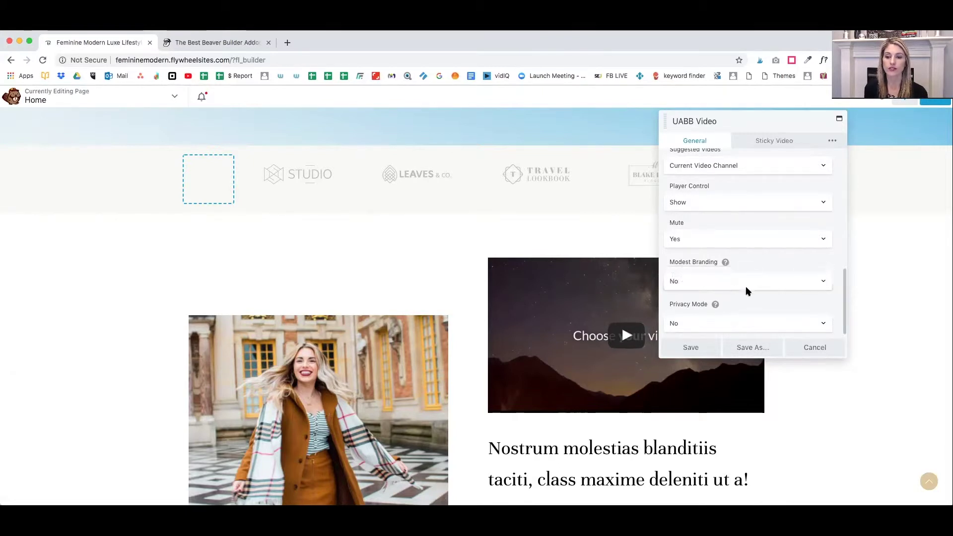
Set Modest Branding to Yes and Privacy Mode to Yes
{"action": "left_click", "coordinate": [745, 286]}
{"action": "left_click", "coordinate": [687, 276]}
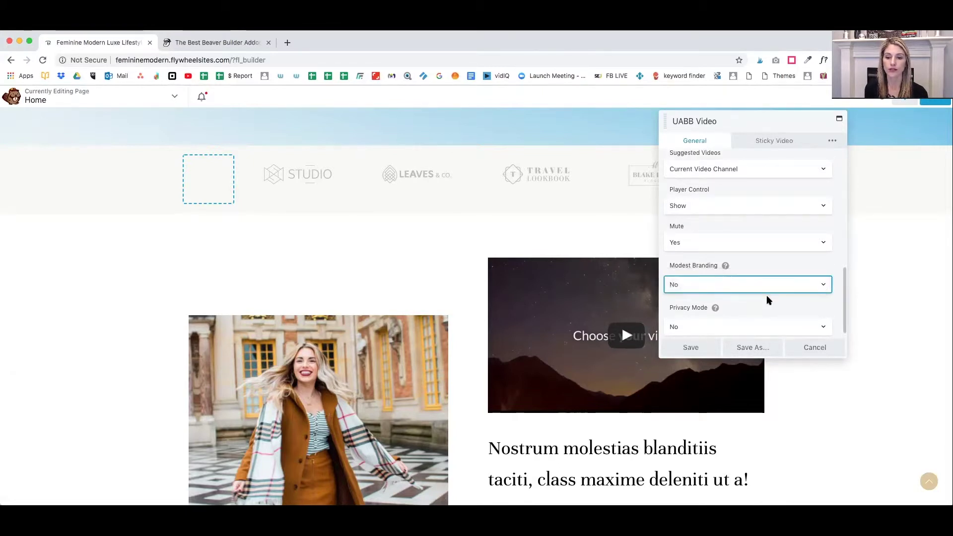
{"action": "scroll", "coordinate": [766, 293], "scroll_direction": "down", "scroll_amount": 1}
{"action": "mouse_move", "coordinate": [714, 300]}
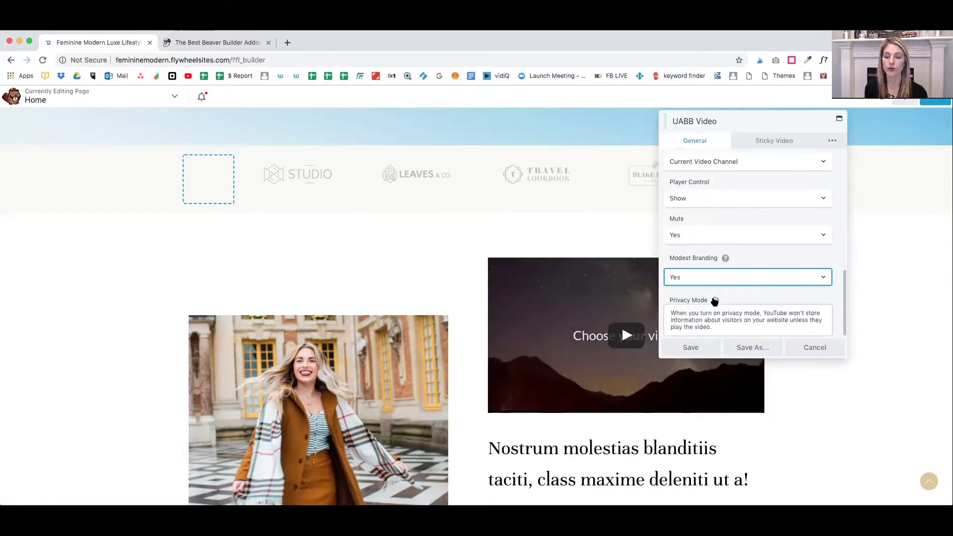
{"action": "key", "text": "Tab"}
{"action": "key", "text": "y"}
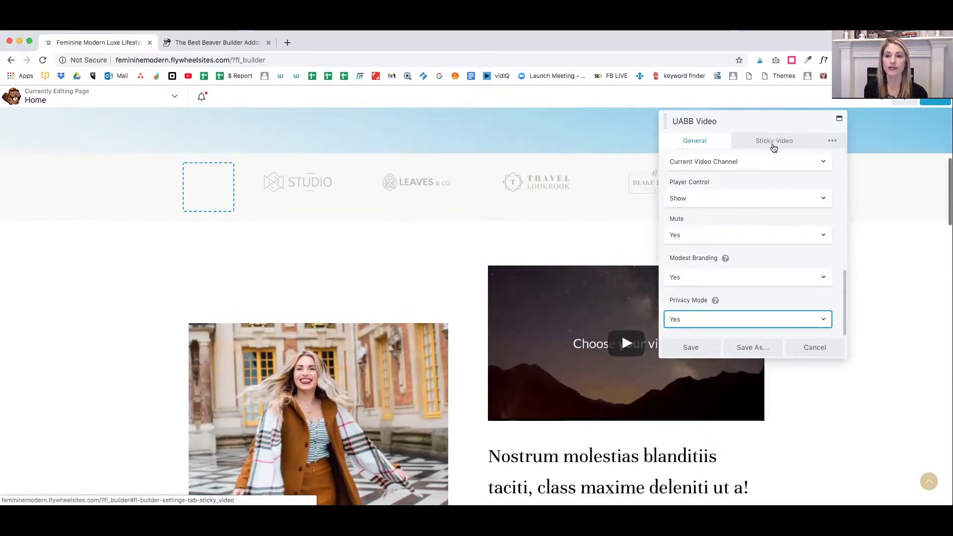
In Sticky Video, set Enable Sticky Video to Yes and Sticky Alignment to Top Right
{"action": "left_click", "coordinate": [773, 145]}
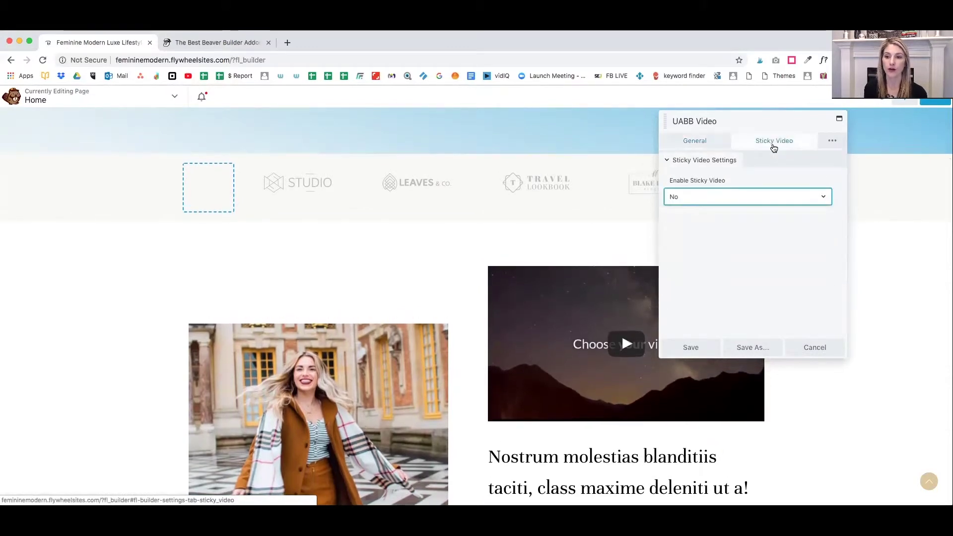
{"action": "left_click", "coordinate": [716, 200]}
{"action": "left_click", "coordinate": [681, 187]}
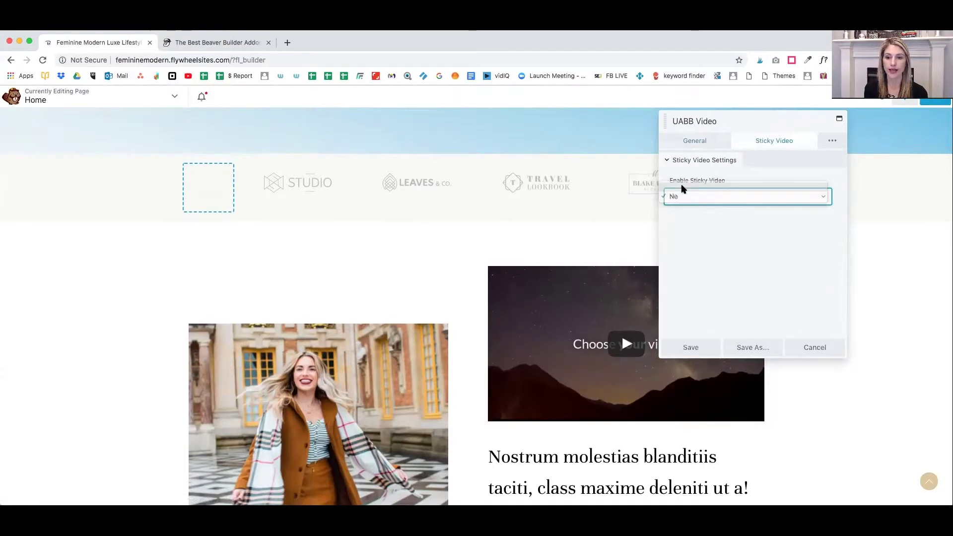
{"action": "scroll", "coordinate": [738, 220], "scroll_direction": "down", "scroll_amount": 3}
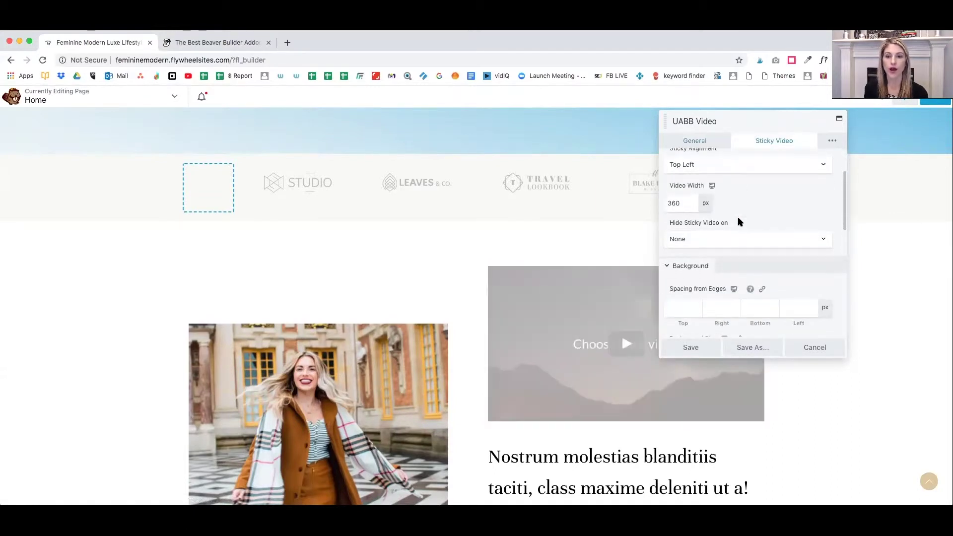
{"action": "scroll", "coordinate": [740, 222], "scroll_direction": "up", "scroll_amount": 2}
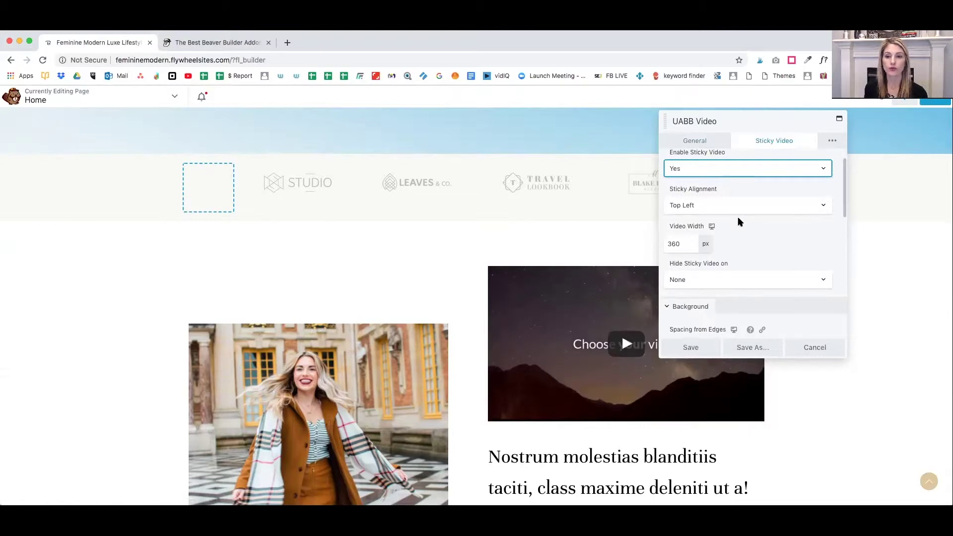
{"action": "left_click", "coordinate": [740, 206]}
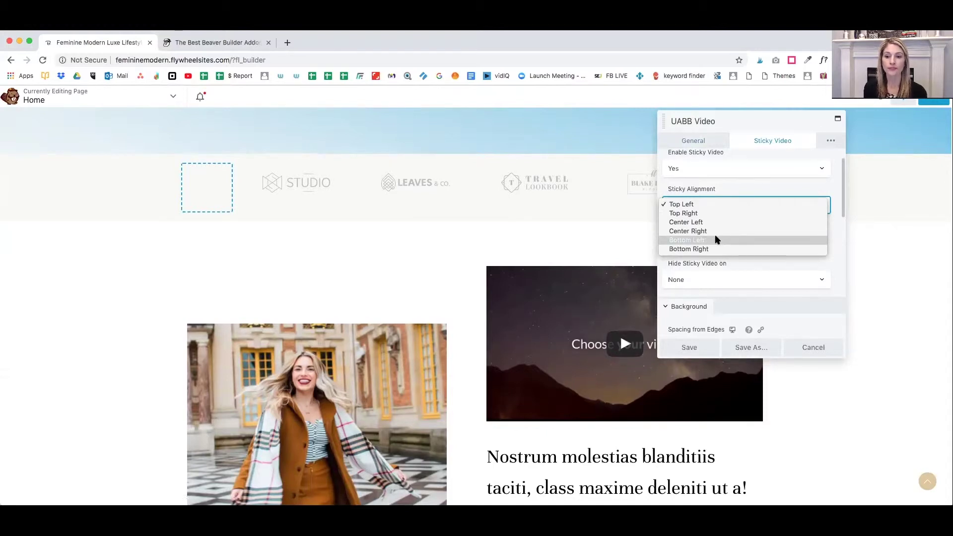
{"action": "left_click", "coordinate": [696, 217]}
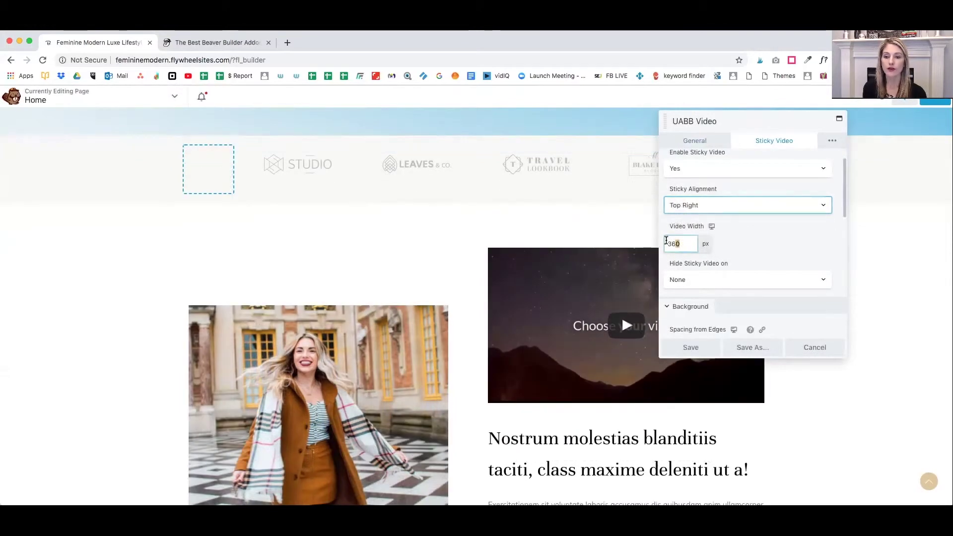
Keep the sticky video width at 360 px and Hide Sticky Video on None
{"action": "left_click_drag", "start_coordinate": [666, 243], "coordinate": [704, 243]}
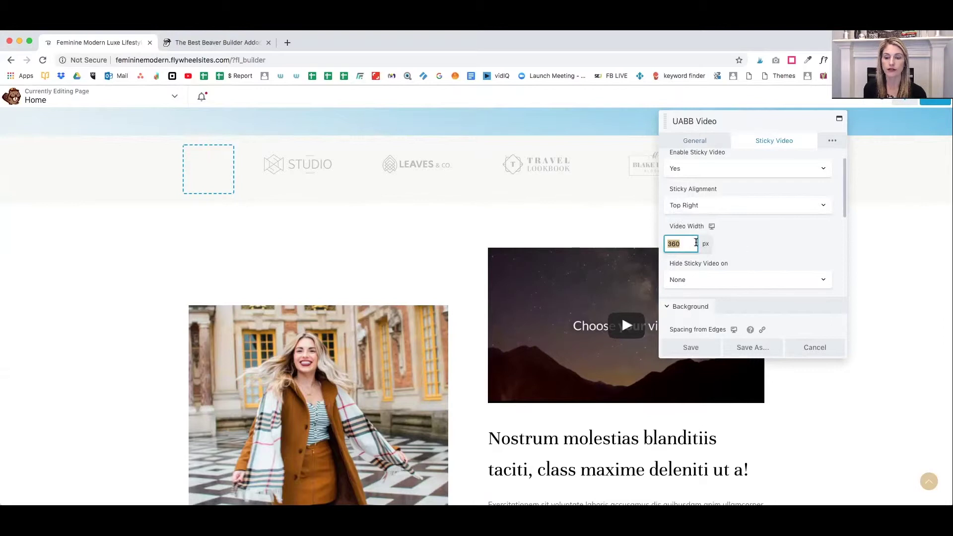
{"action": "scroll", "coordinate": [745, 242], "scroll_direction": "down", "scroll_amount": 3}
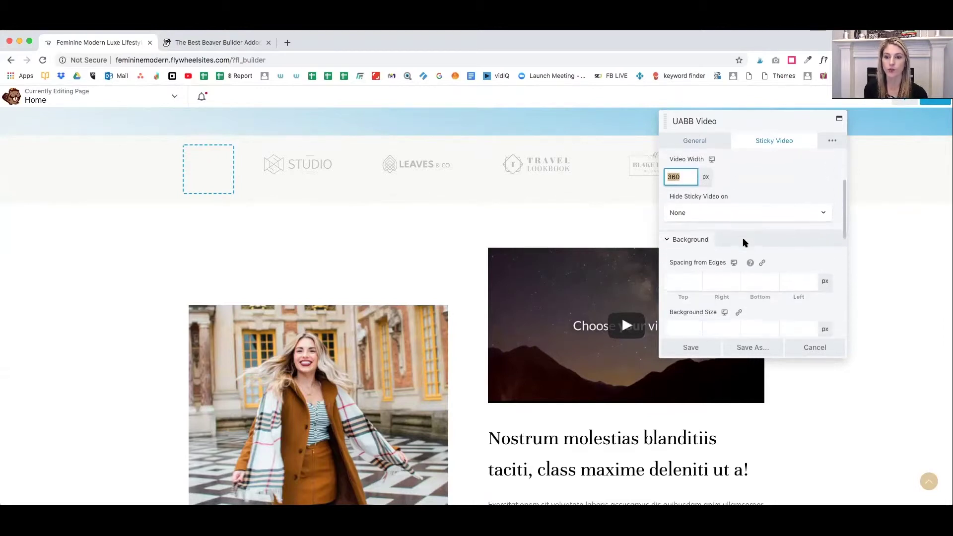
{"action": "left_click", "coordinate": [717, 210]}
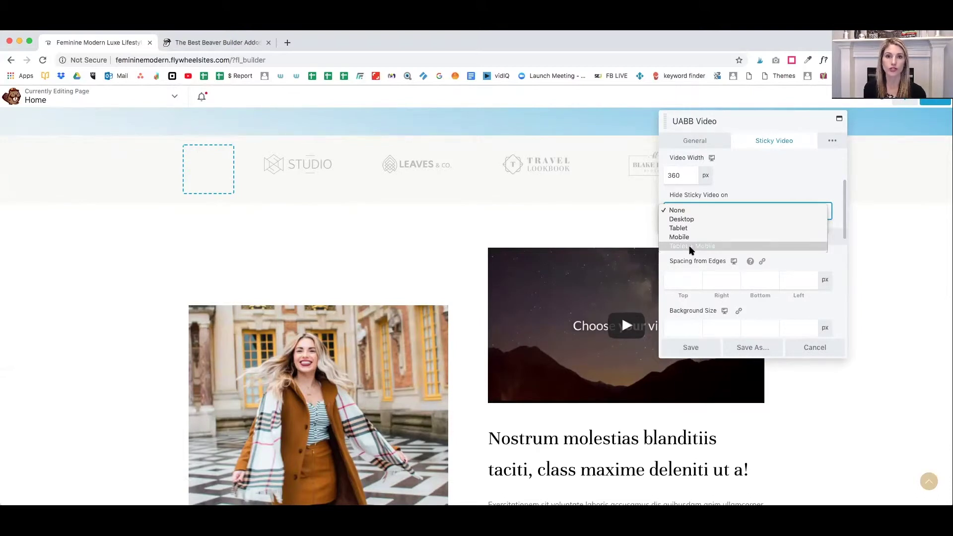
{"action": "left_click", "coordinate": [754, 182]}
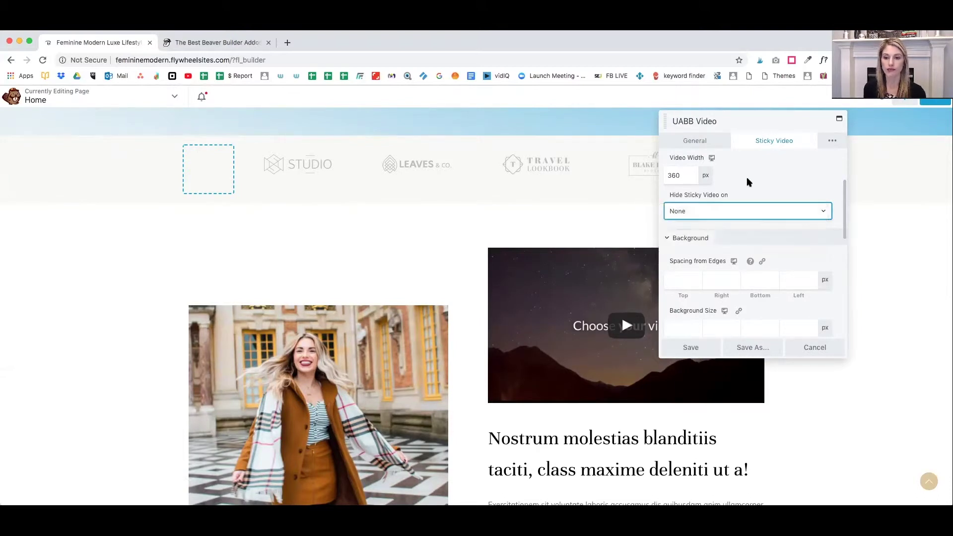
{"action": "scroll", "coordinate": [758, 185], "scroll_direction": "down", "scroll_amount": 2}
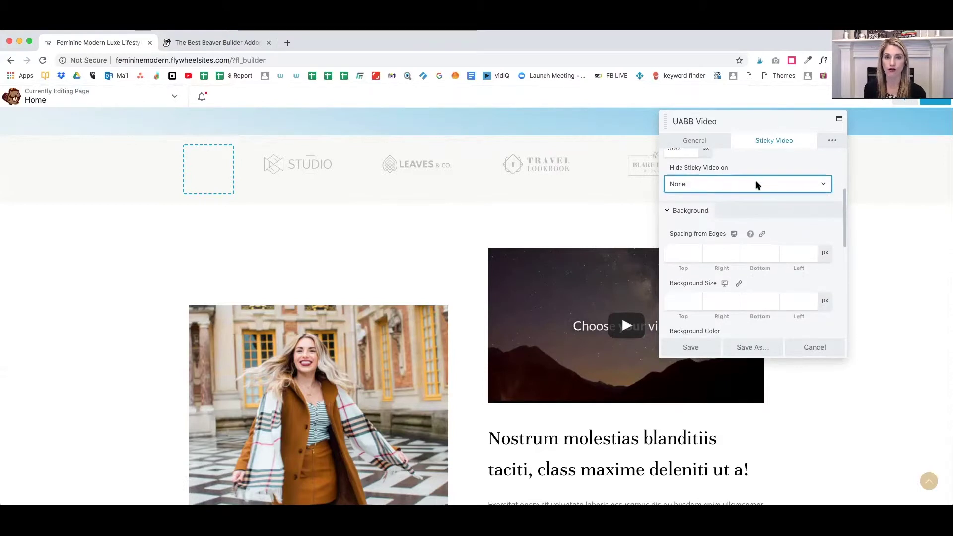
{"action": "scroll", "coordinate": [757, 185], "scroll_direction": "down", "scroll_amount": 3}
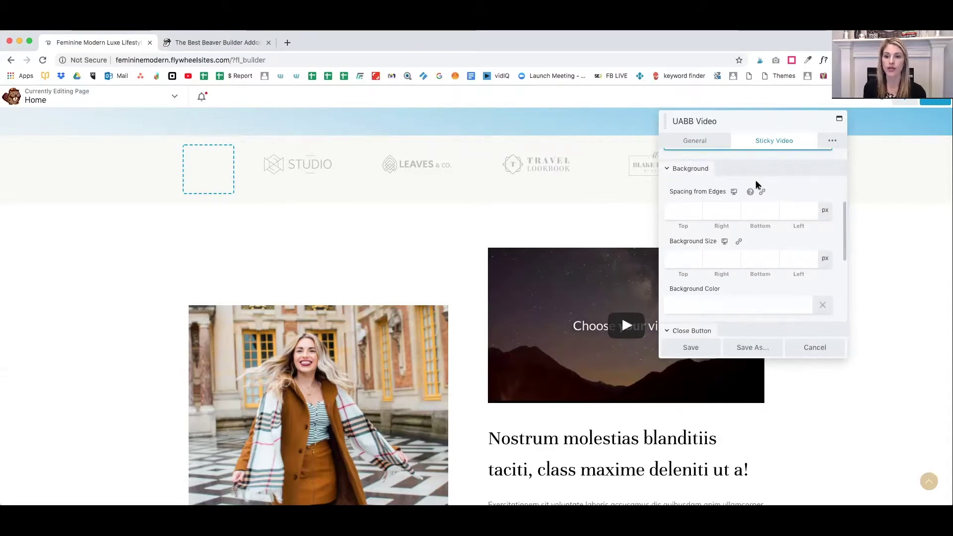
Delete the -15 value from the Top Spacing from Edges field
{"action": "left_click", "coordinate": [684, 211]}
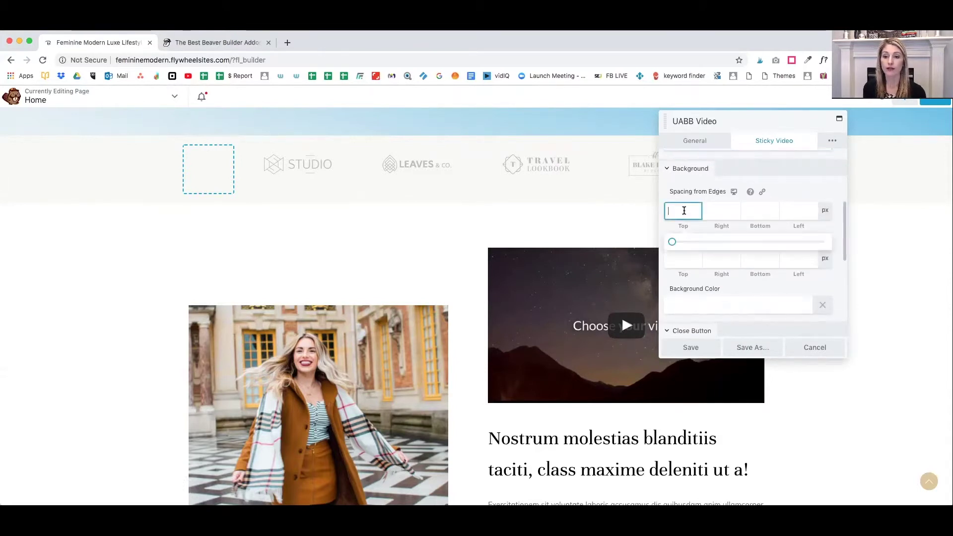
{"action": "scroll", "coordinate": [769, 189], "scroll_direction": "down", "scroll_amount": 1}
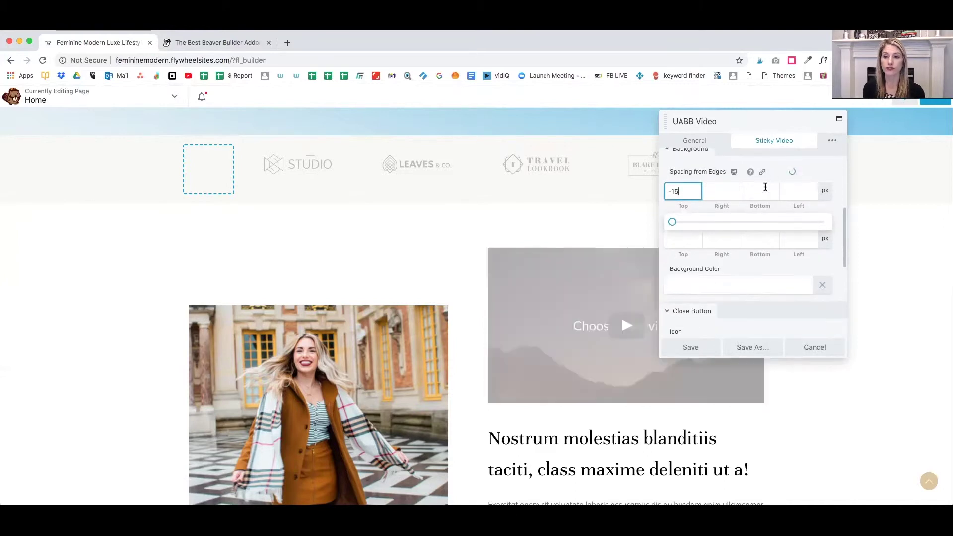
{"action": "left_click_drag", "start_coordinate": [686, 191], "coordinate": [650, 192]}
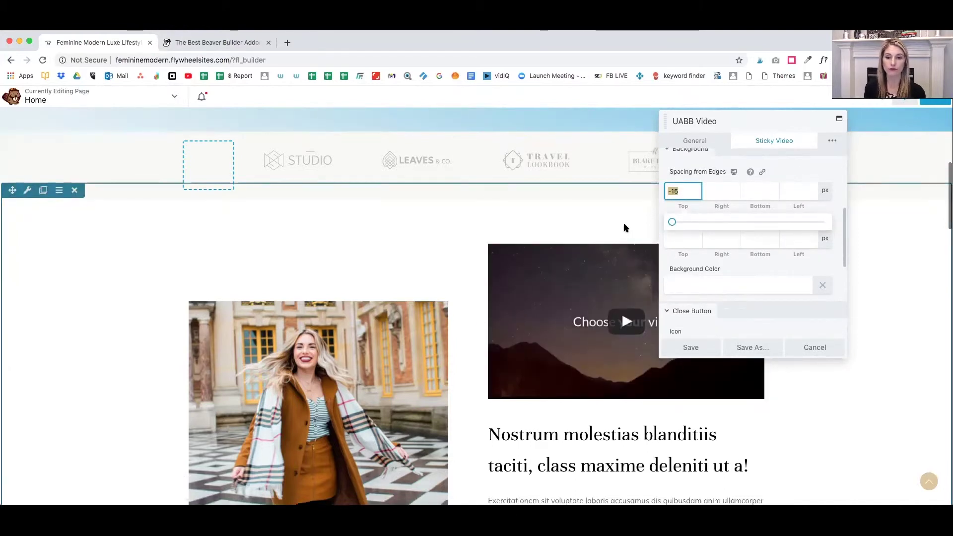
{"action": "key", "text": "BackSpace"}
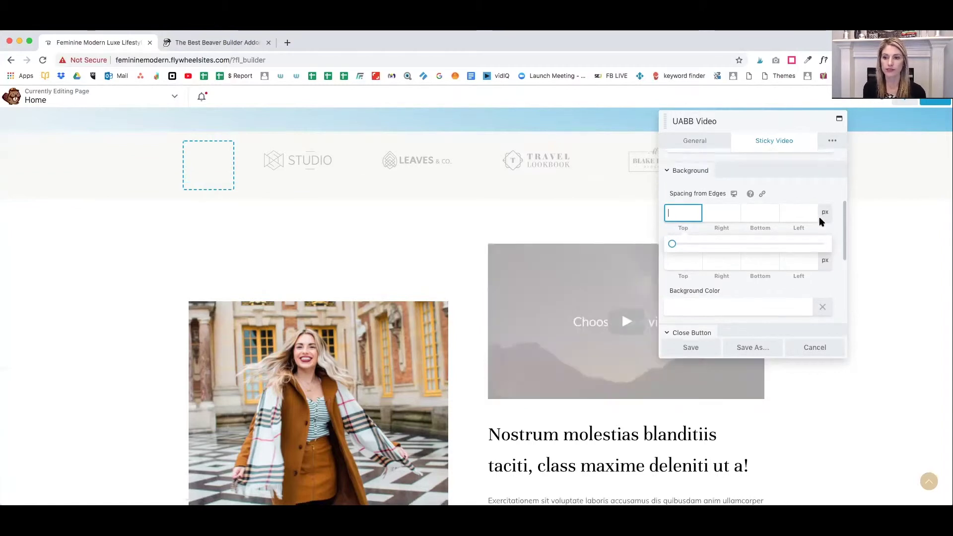
{"action": "scroll", "coordinate": [814, 222], "scroll_direction": "down", "scroll_amount": 5}
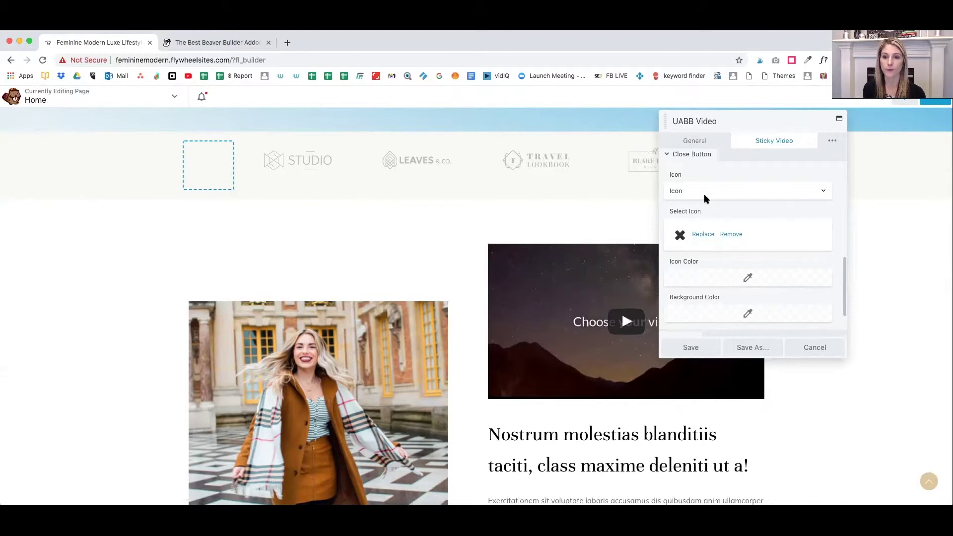
Leave the Info Bar's Enable option on No and reveal the extra settings sections
{"action": "scroll", "coordinate": [782, 227], "scroll_direction": "down", "scroll_amount": 3}
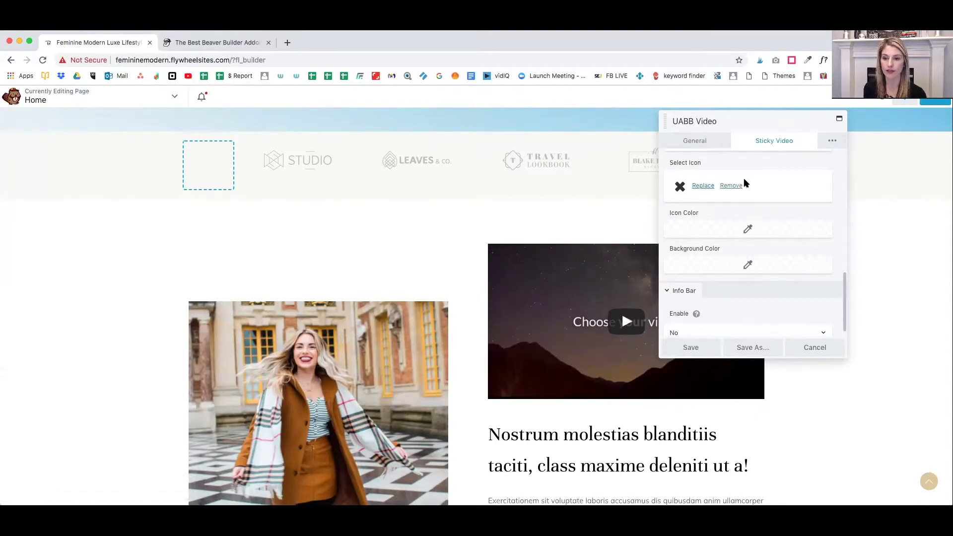
{"action": "scroll", "coordinate": [744, 183], "scroll_direction": "down", "scroll_amount": 1}
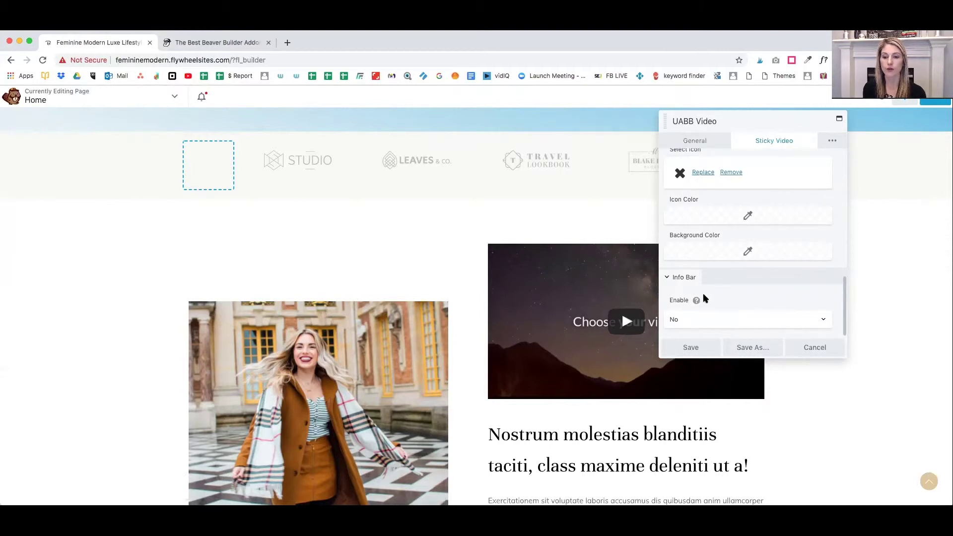
{"action": "left_click", "coordinate": [721, 318]}
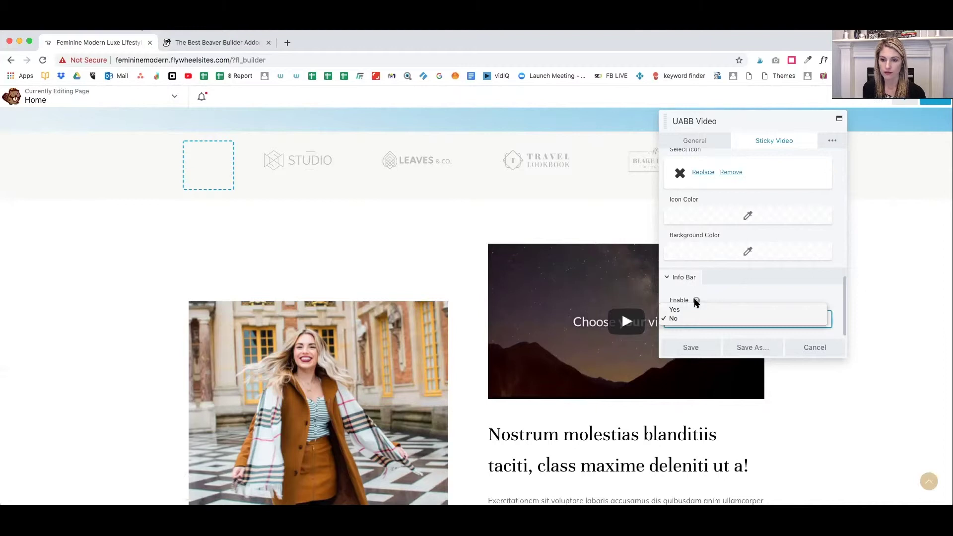
{"action": "left_click", "coordinate": [696, 301]}
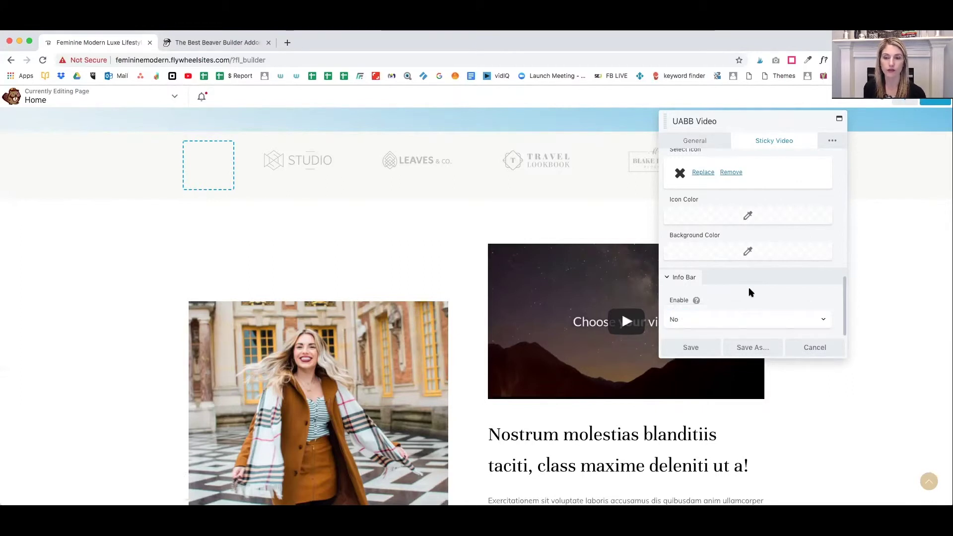
{"action": "left_click", "coordinate": [832, 142]}
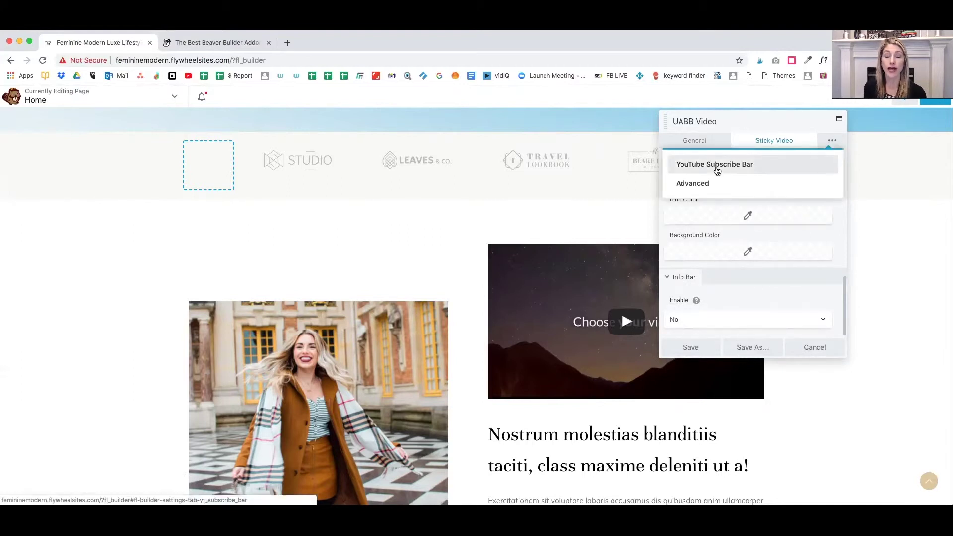
Set Enable Subscribe Bar to Yes under YouTube Subscribe Bar and review its options
{"action": "left_click", "coordinate": [717, 171]}
{"action": "left_click", "coordinate": [733, 197]}
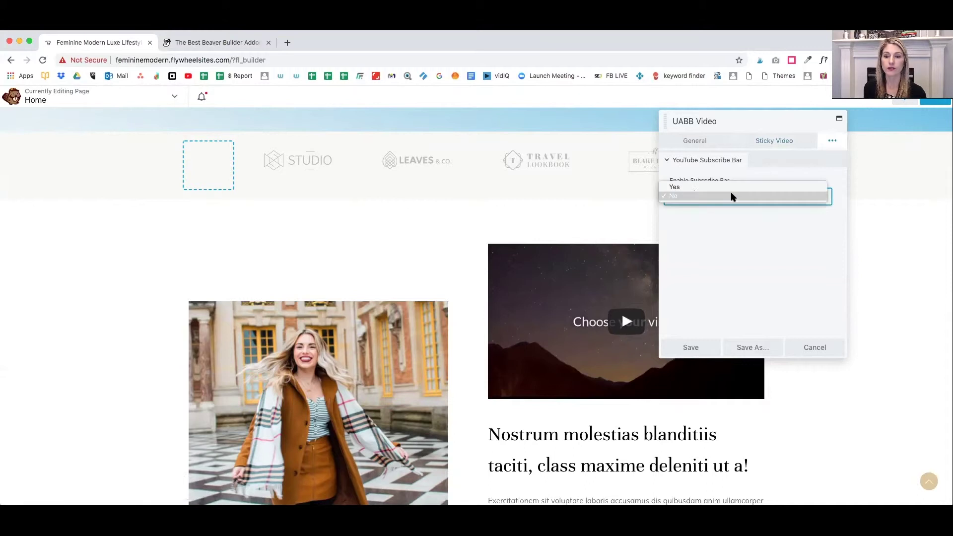
{"action": "left_click", "coordinate": [694, 189]}
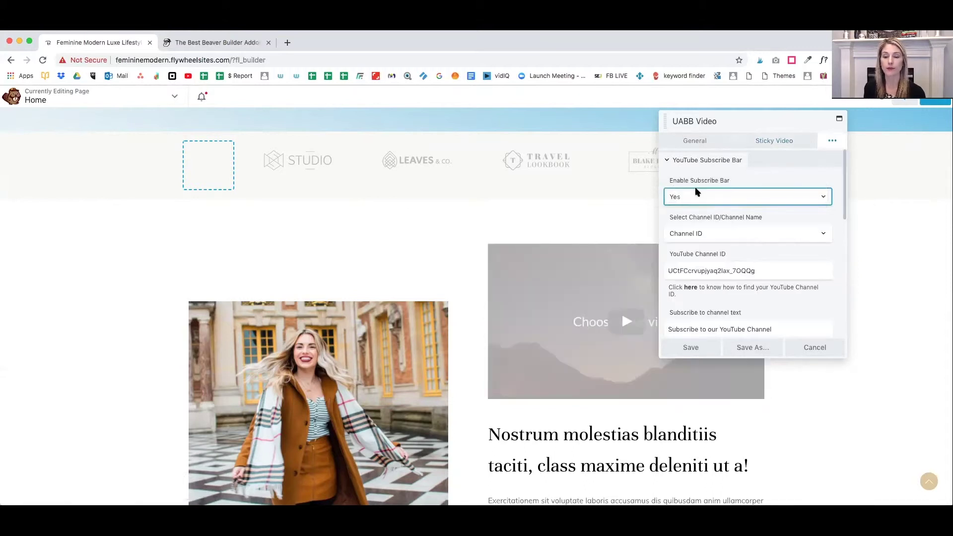
{"action": "scroll", "coordinate": [739, 238], "scroll_direction": "down", "scroll_amount": 1}
{"action": "scroll", "coordinate": [739, 238], "scroll_direction": "down", "scroll_amount": 3}
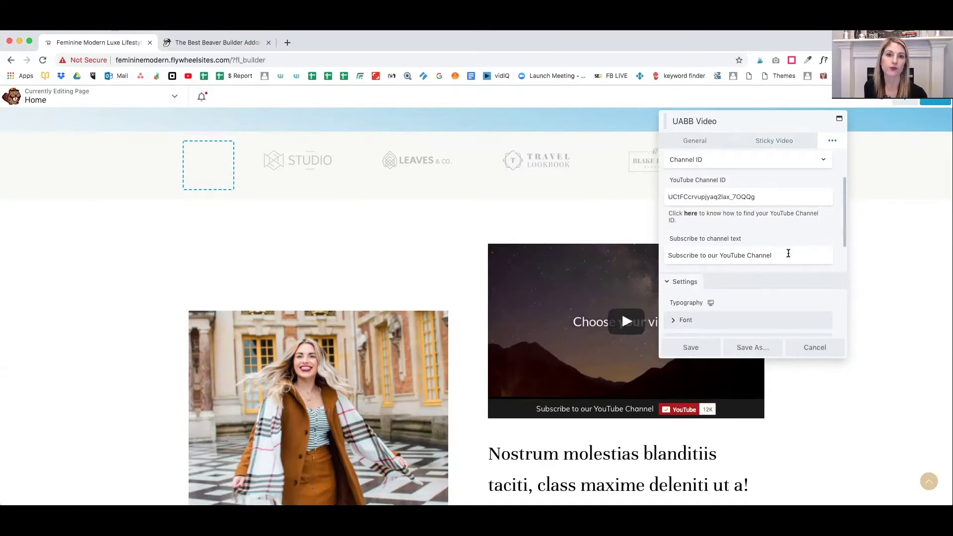
{"action": "scroll", "coordinate": [789, 254], "scroll_direction": "down", "scroll_amount": 5}
{"action": "scroll", "coordinate": [793, 253], "scroll_direction": "down", "scroll_amount": 2}
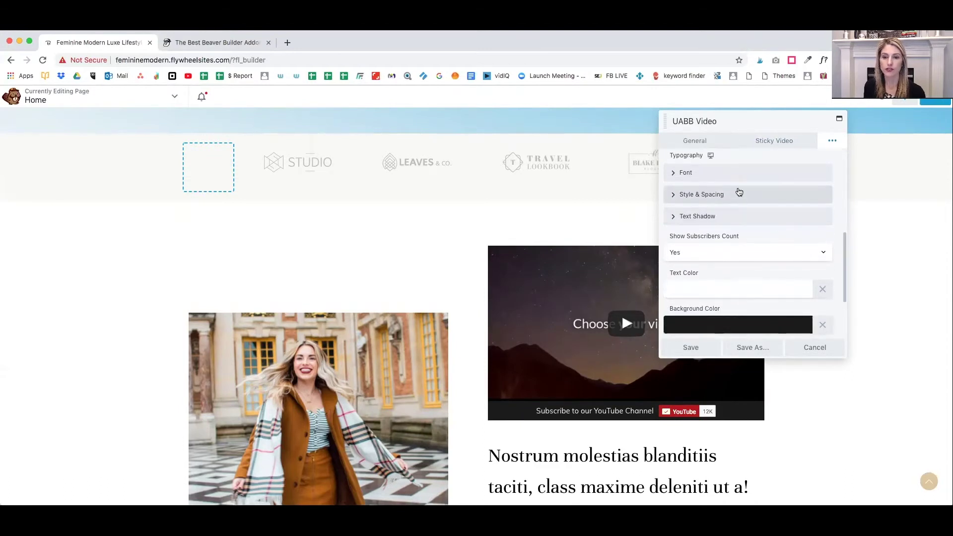
{"action": "scroll", "coordinate": [733, 209], "scroll_direction": "down", "scroll_amount": 3}
{"action": "scroll", "coordinate": [733, 210], "scroll_direction": "down", "scroll_amount": 1}
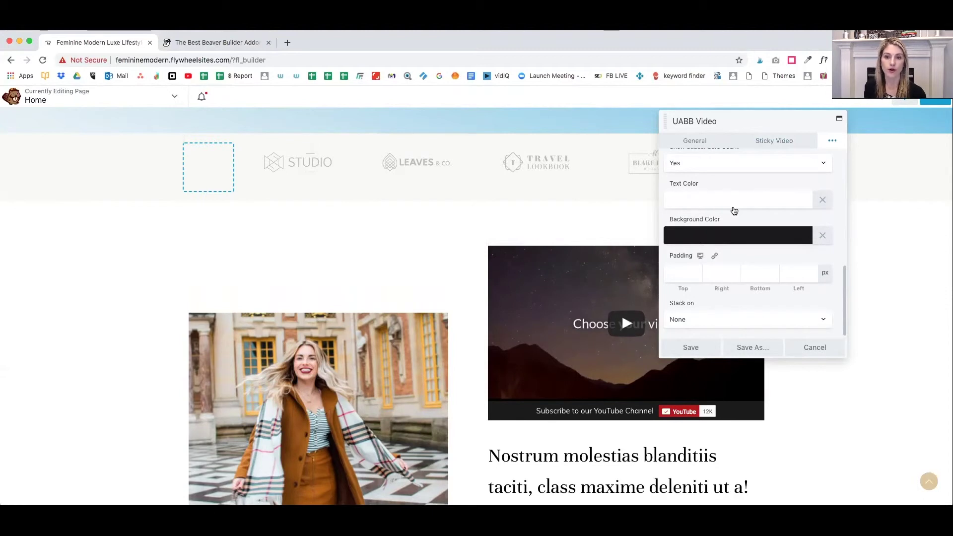
{"action": "scroll", "coordinate": [733, 211], "scroll_direction": "up", "scroll_amount": 8}
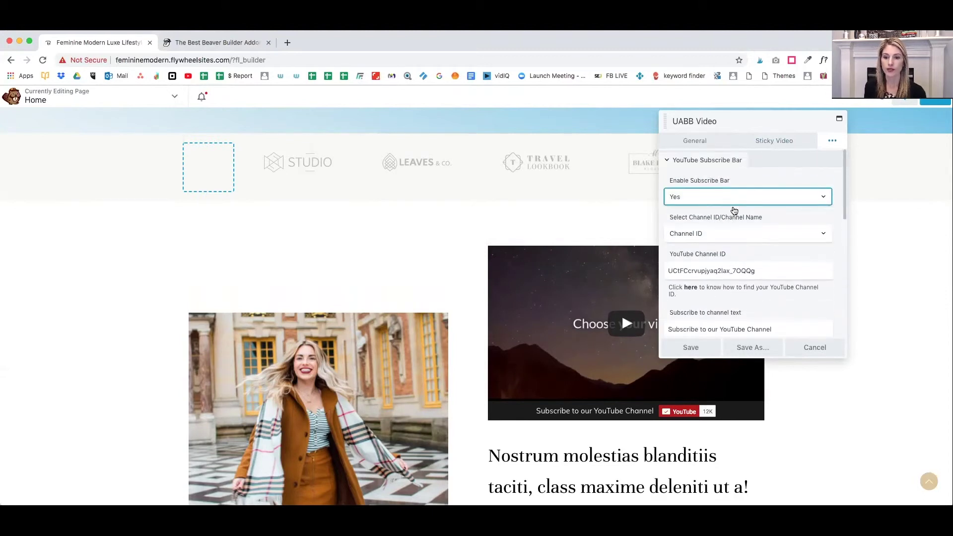
Set the subscribe bar back to No and save the video settings
{"action": "left_click", "coordinate": [771, 196]}
{"action": "left_click", "coordinate": [764, 179]}
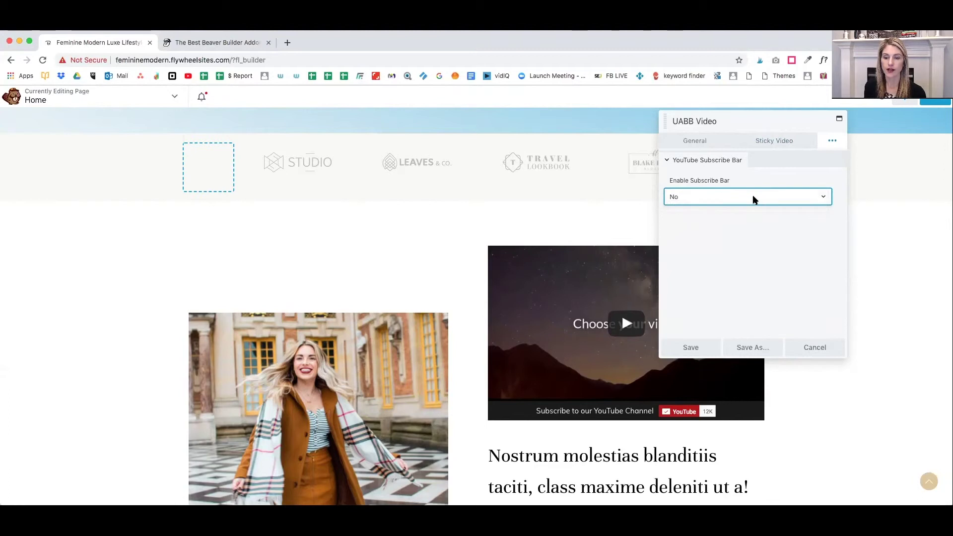
{"action": "left_click", "coordinate": [883, 168]}
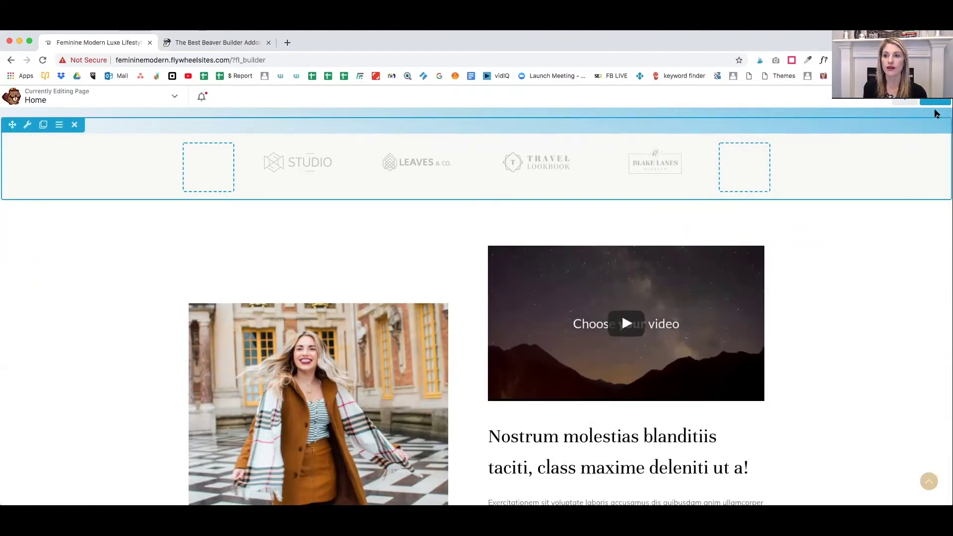
Finish editing, publish the homepage, and scroll the live page down to the video
{"action": "left_click", "coordinate": [935, 102]}
{"action": "left_click", "coordinate": [888, 99]}
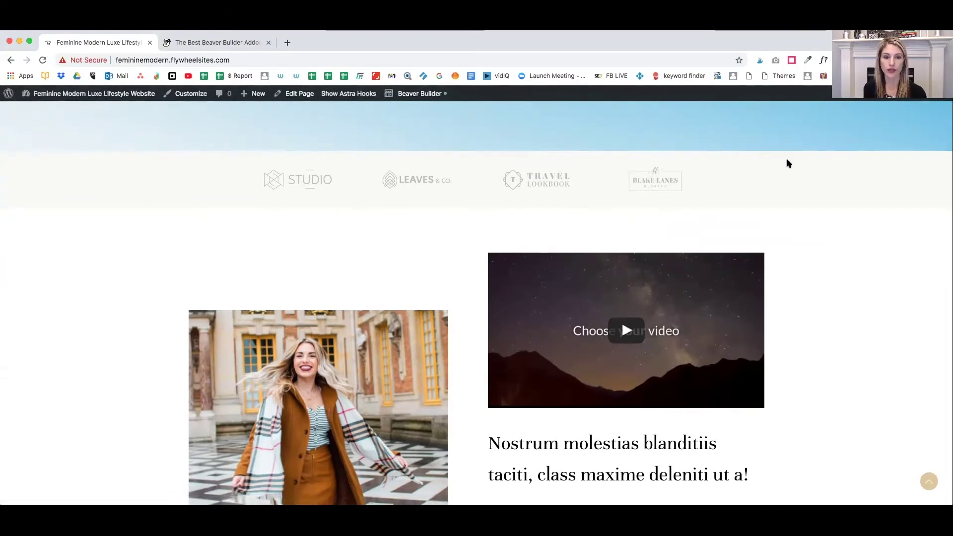
{"action": "scroll", "coordinate": [787, 163], "scroll_direction": "down", "scroll_amount": 5}
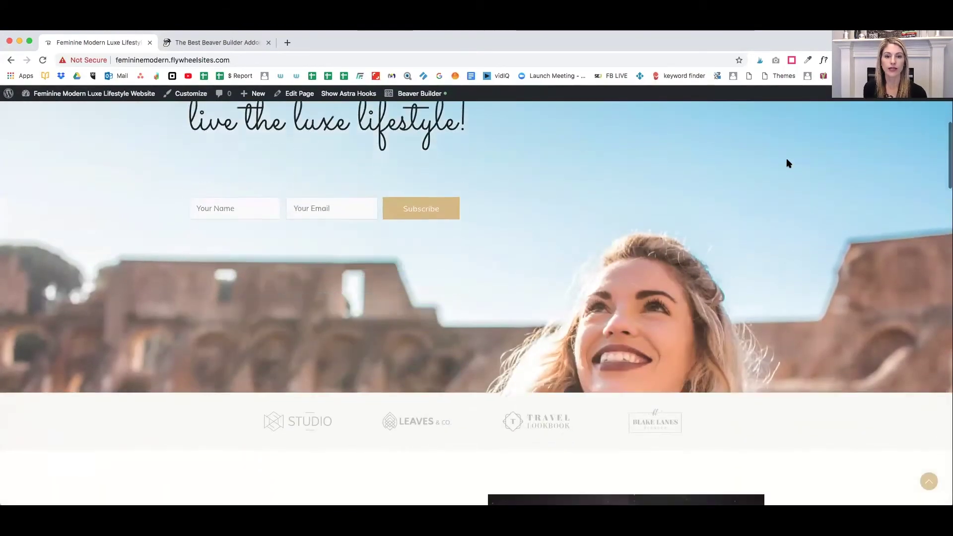
{"action": "scroll", "coordinate": [787, 163], "scroll_direction": "down", "scroll_amount": 6}
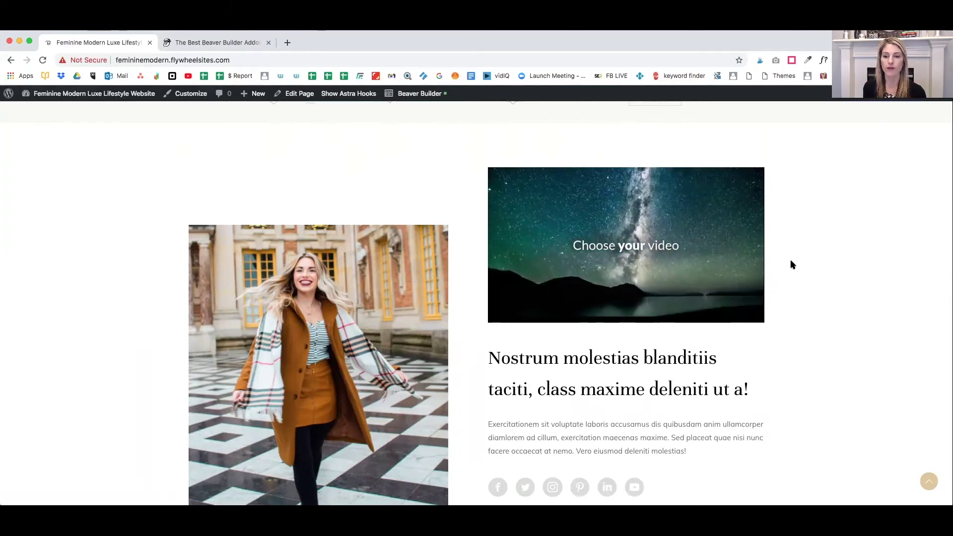
Scroll the live homepage past the video to watch it pop out as a sticky player
{"action": "scroll", "coordinate": [791, 264], "scroll_direction": "down", "scroll_amount": 8}
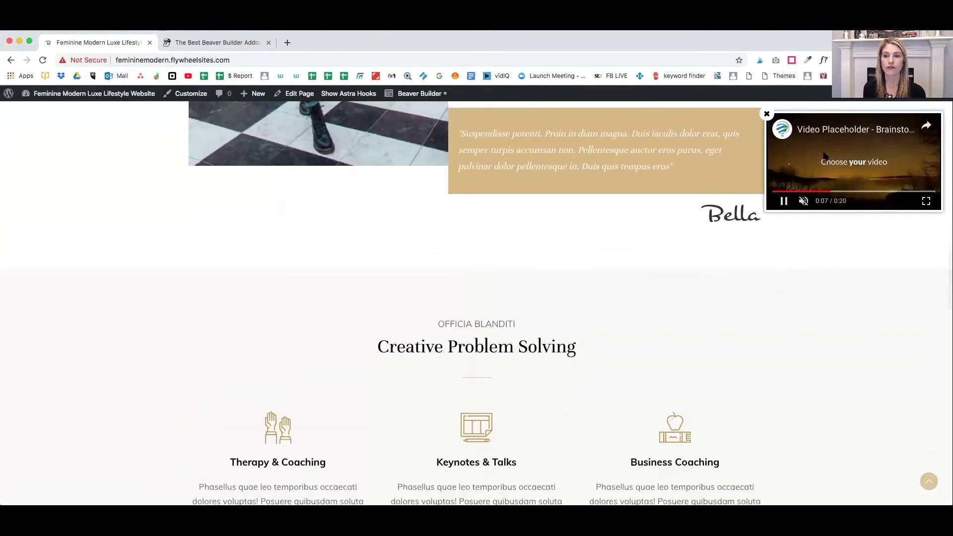
{"action": "scroll", "coordinate": [861, 293], "scroll_direction": "down", "scroll_amount": 1}
{"action": "scroll", "coordinate": [861, 293], "scroll_direction": "down", "scroll_amount": 1}
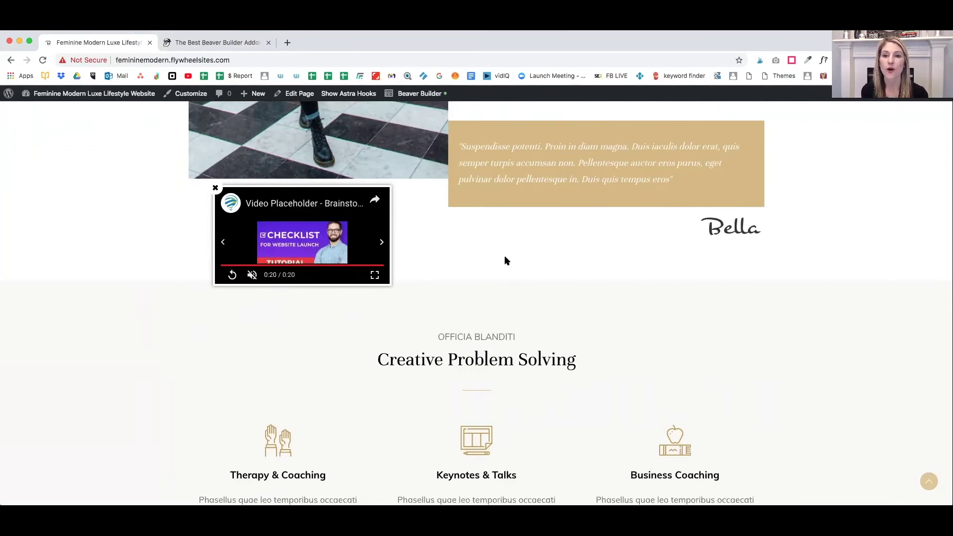
{"action": "scroll", "coordinate": [506, 260], "scroll_direction": "up", "scroll_amount": 1}
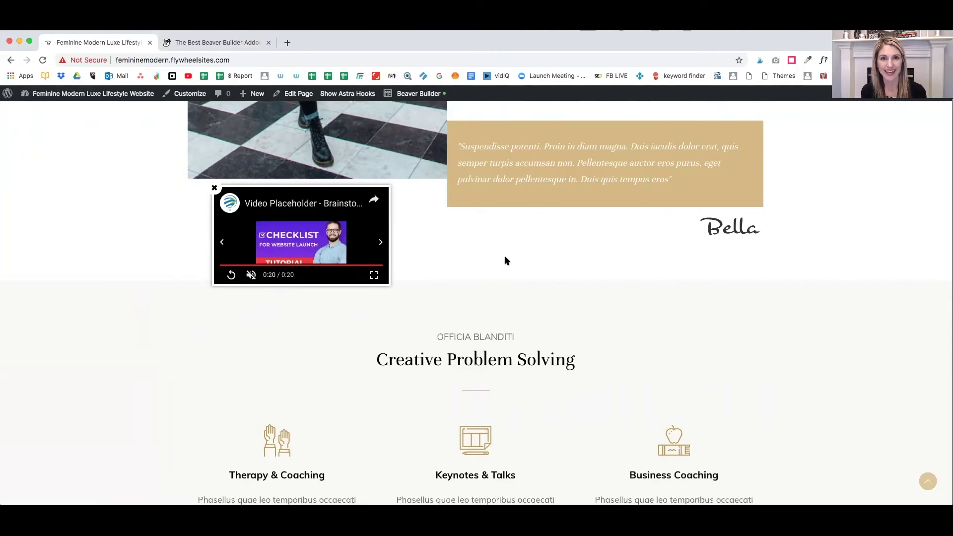